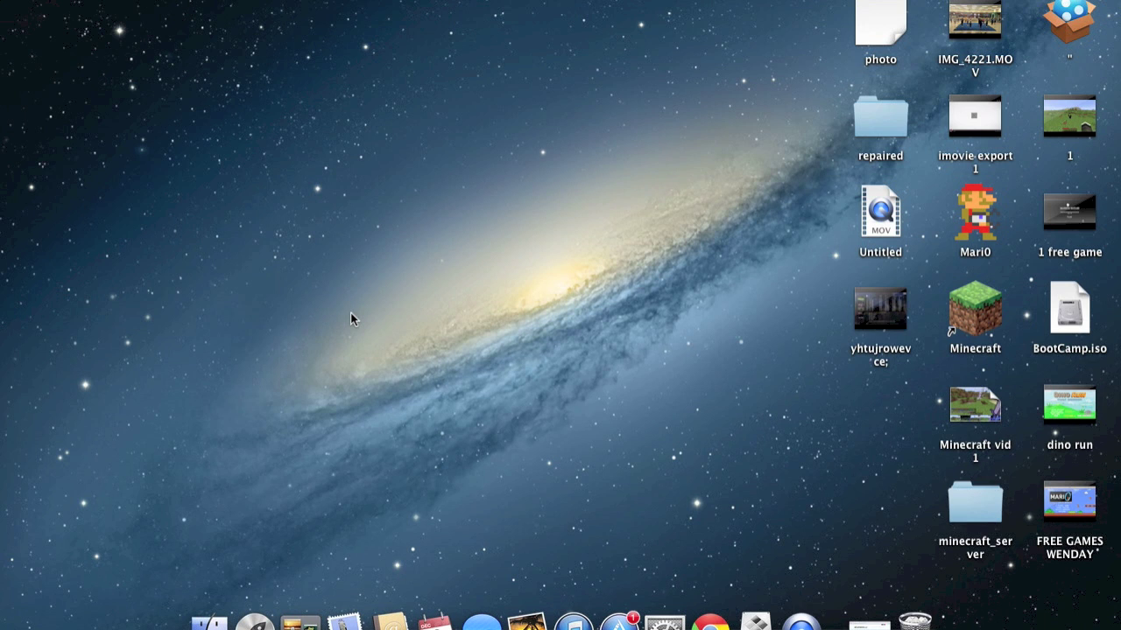
Bring up the Wizardhax hacked client page in the browser and open the Minecraft 1.7.2 Huzuni + Download article
click(869, 623)
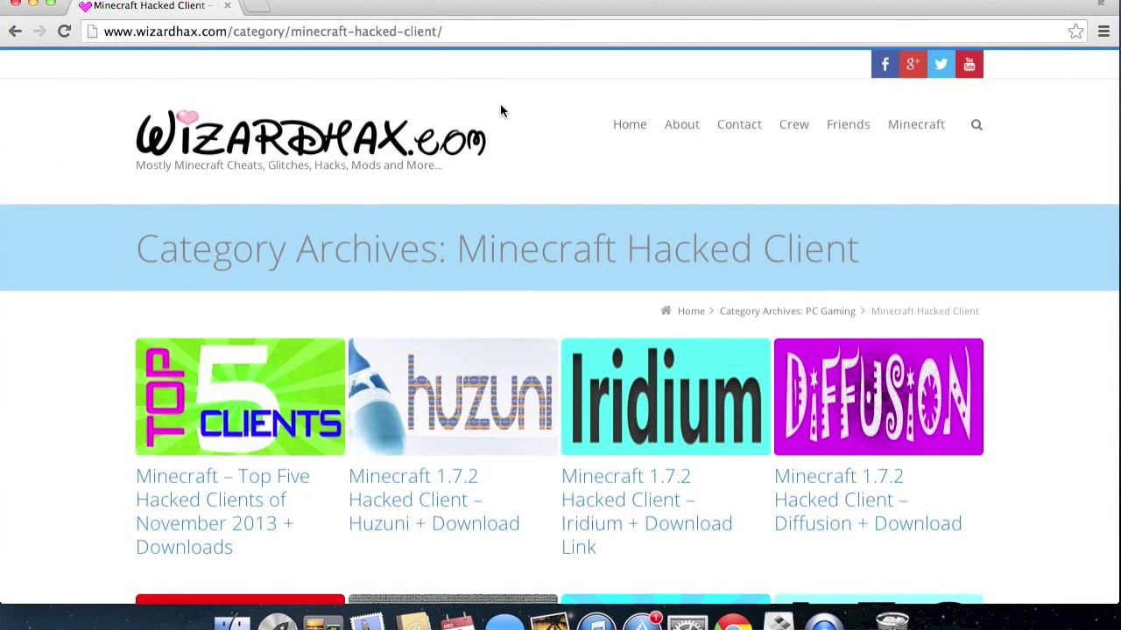
drag(456, 31, 213, 41)
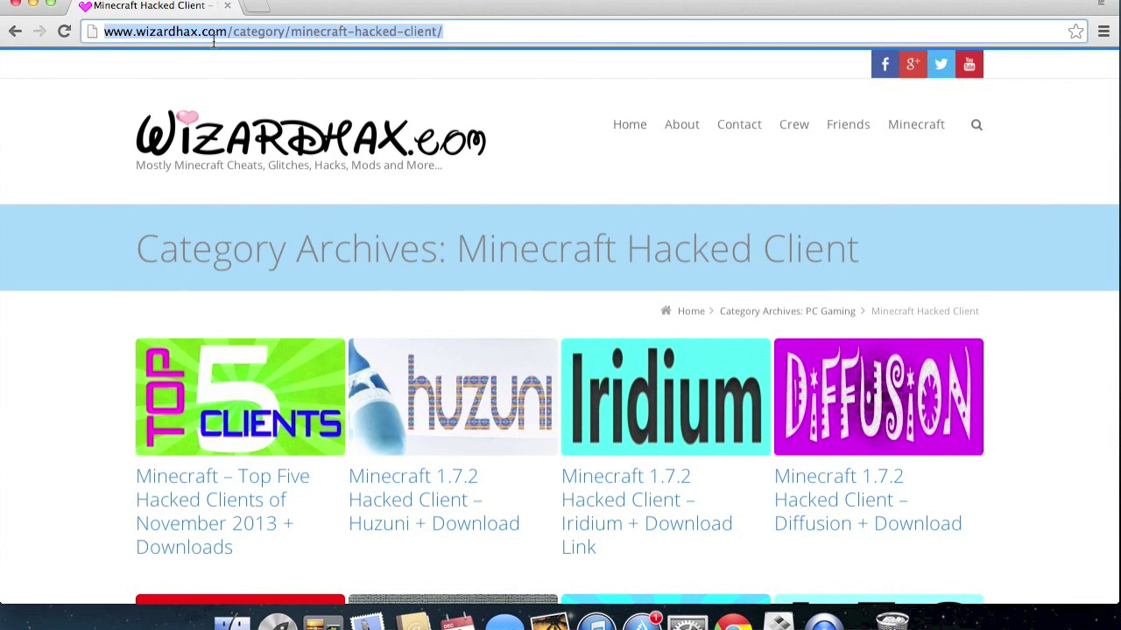
click(6, 103)
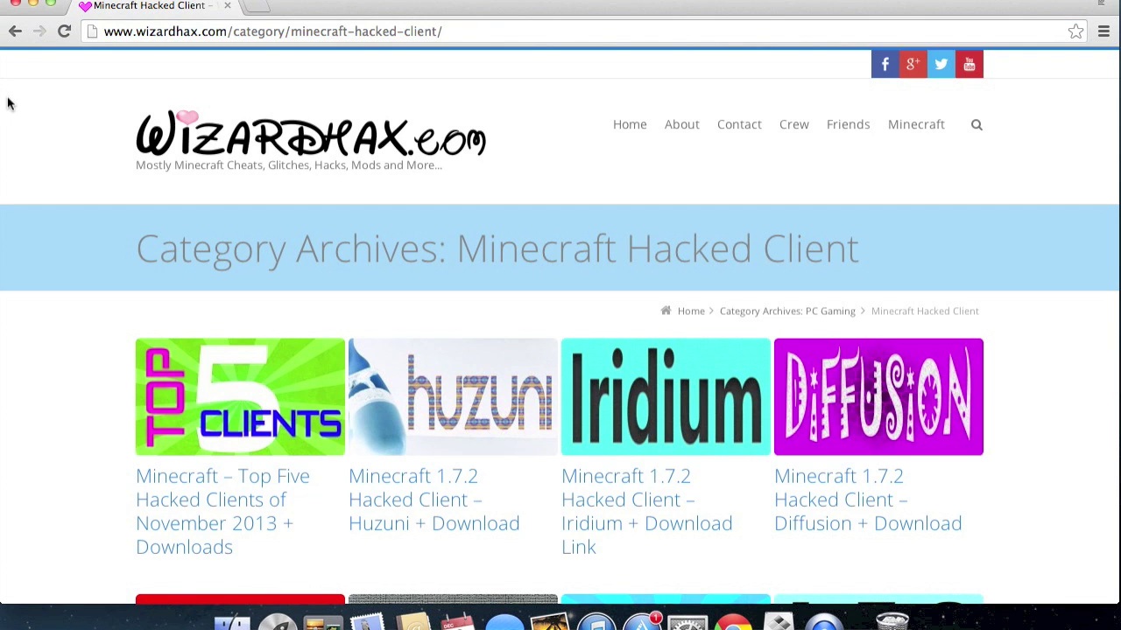
click(400, 490)
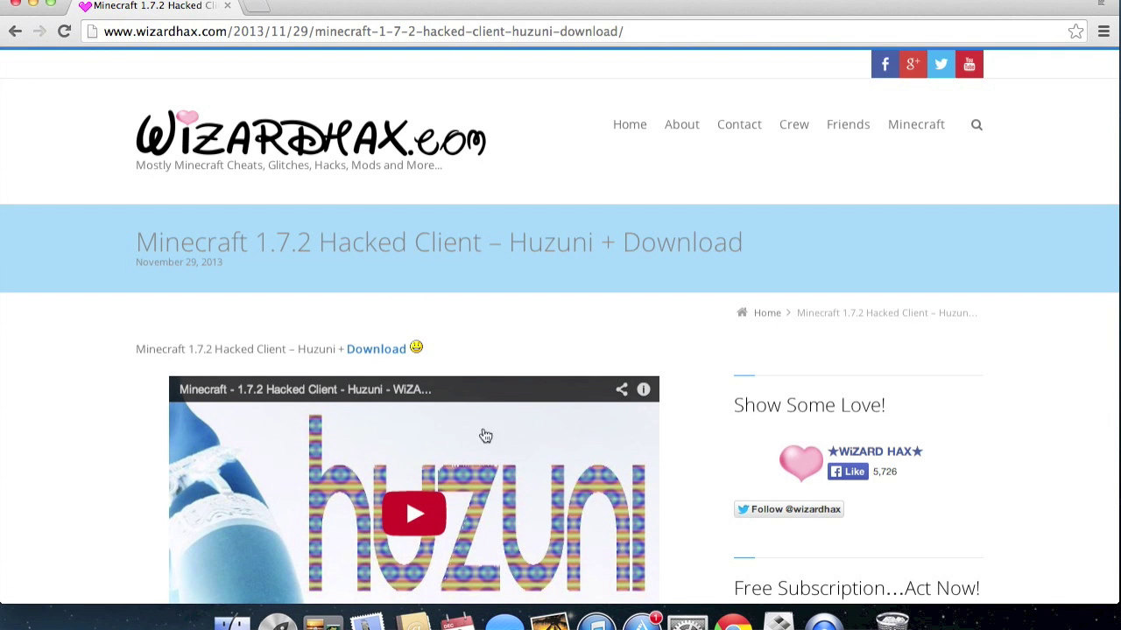
Follow the Huzuni article's download link and skip the adf.ly advert to reach the Halalaboos Huzuni page
scroll(87, 379, down, 5)
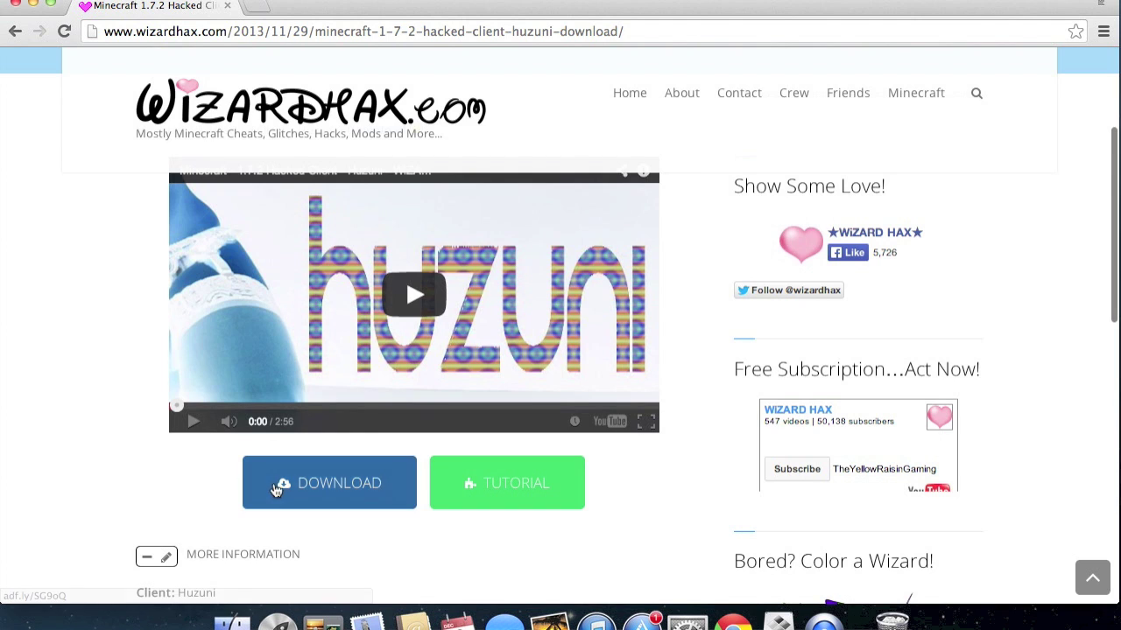
click(272, 482)
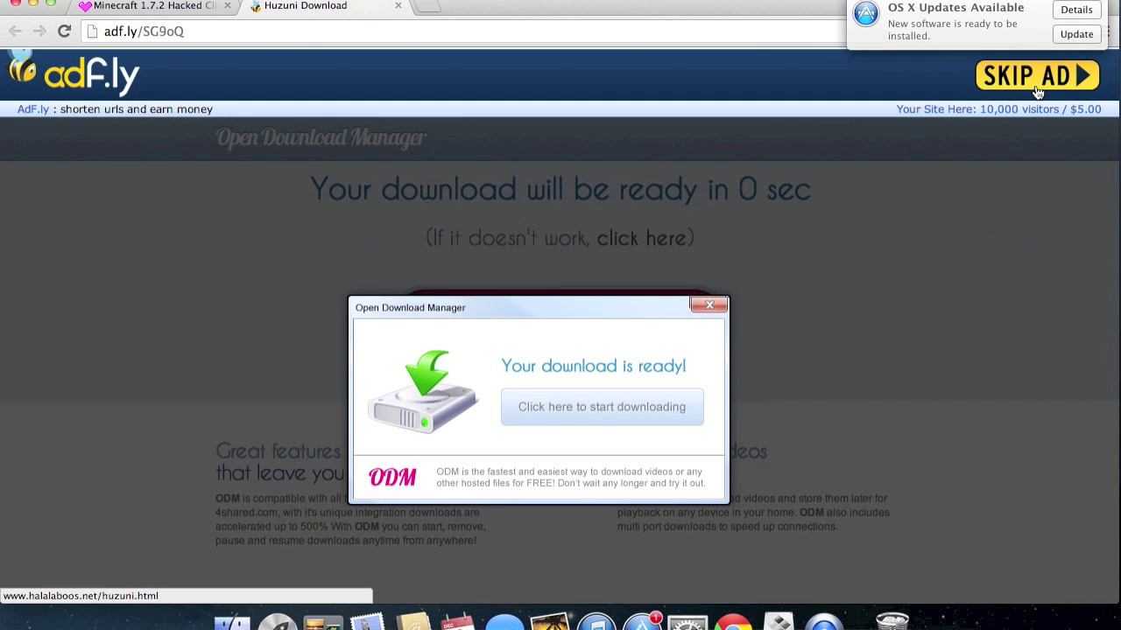
click(1036, 91)
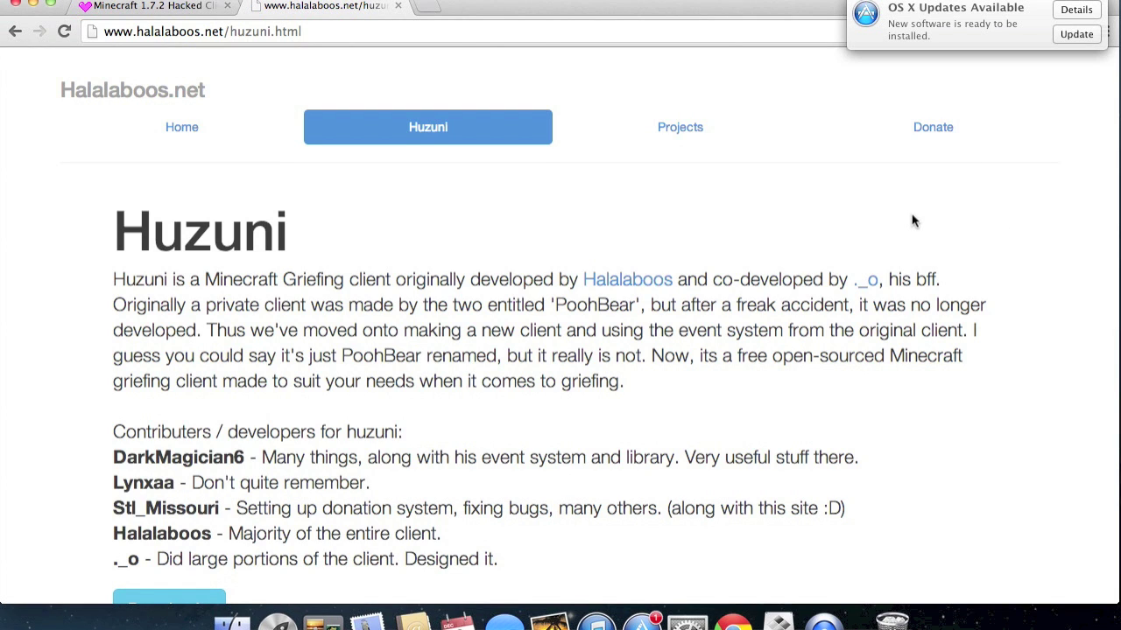
Download huzuni.zip from the Halalaboos Huzuni page, skipping the adf.ly advert
scroll(912, 221, down, 3)
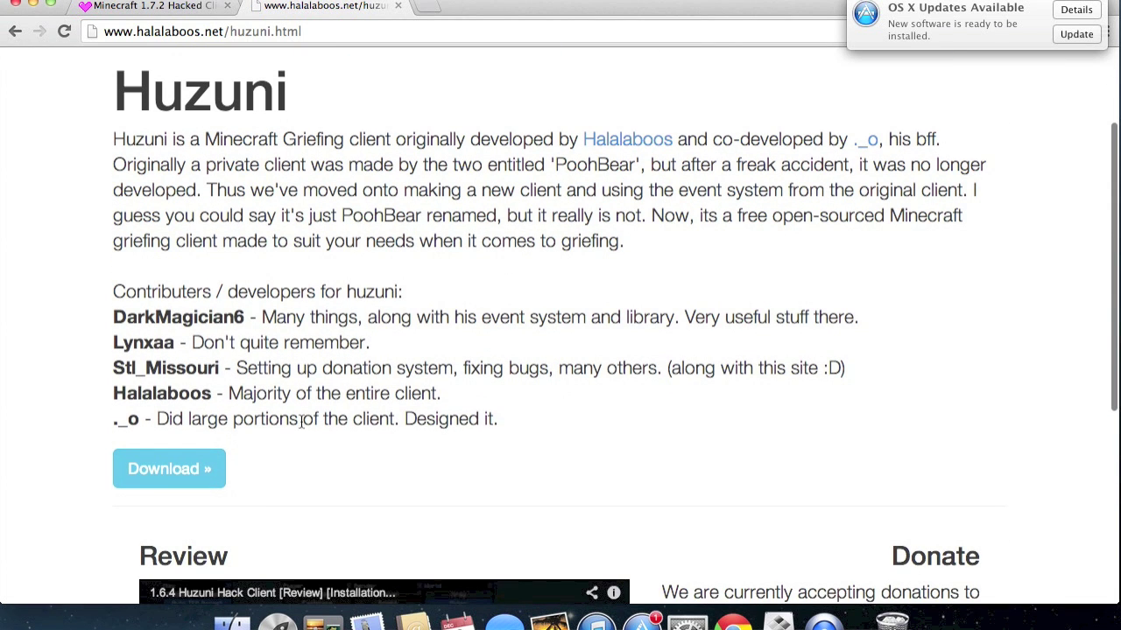
click(209, 471)
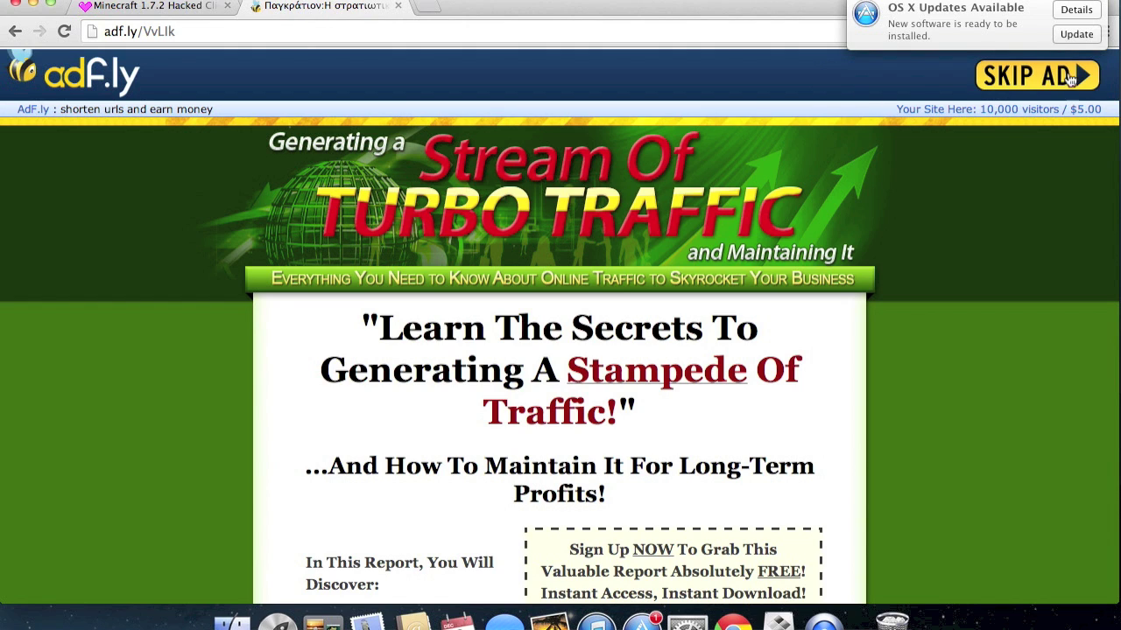
click(1051, 81)
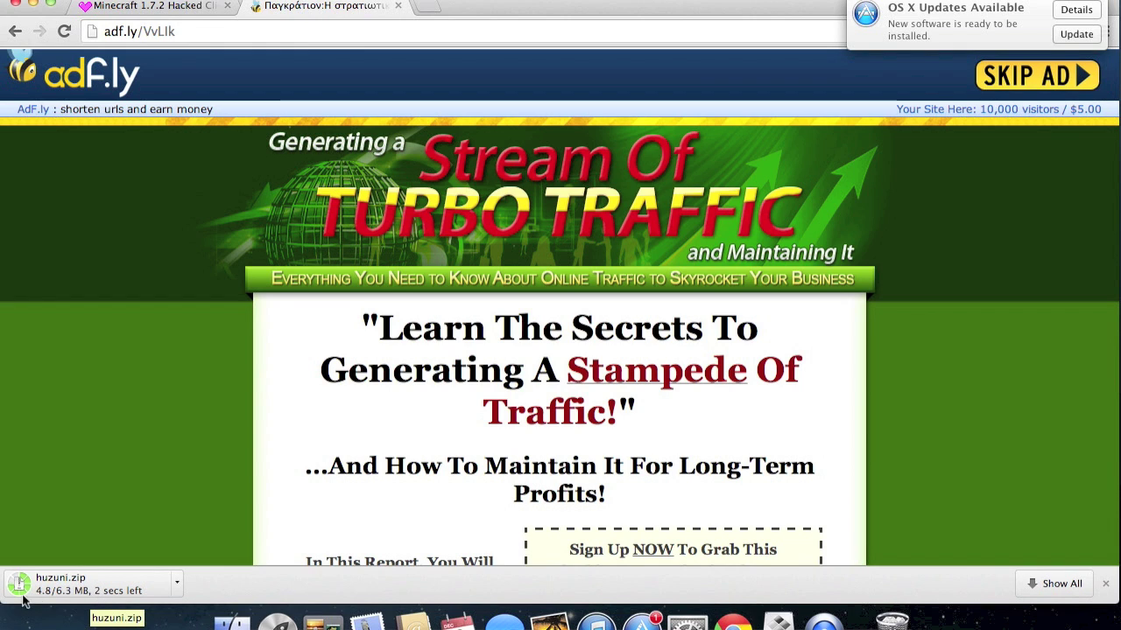
Extract the downloaded huzuni.zip and move the browser aside so the Downloads folder window is fully in view
click(79, 587)
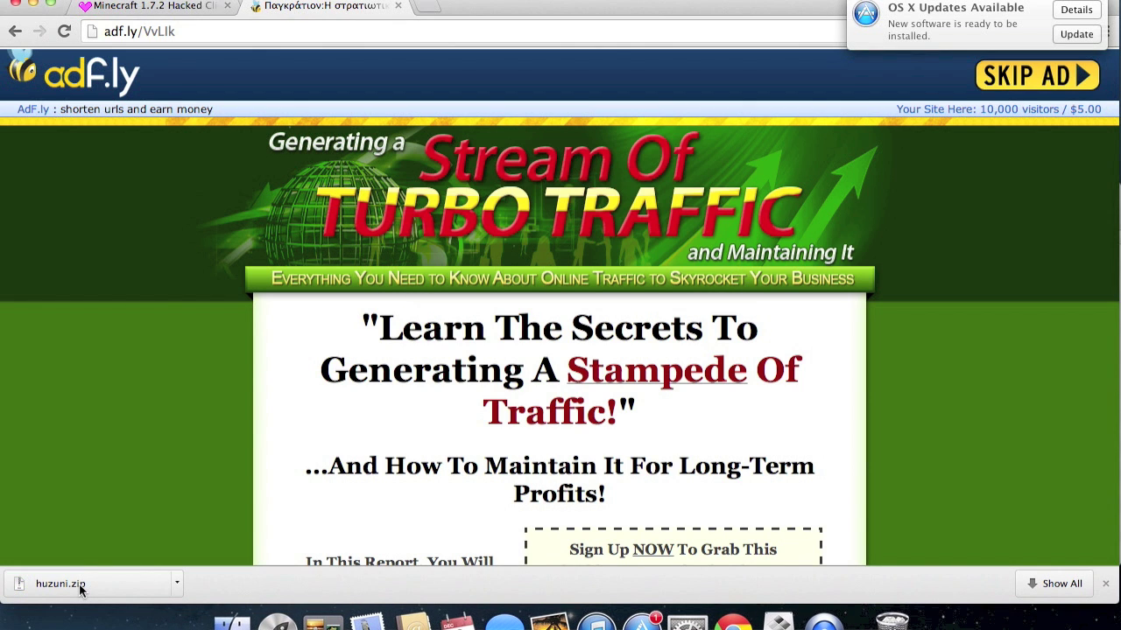
click(79, 584)
drag(632, 7, 642, 100)
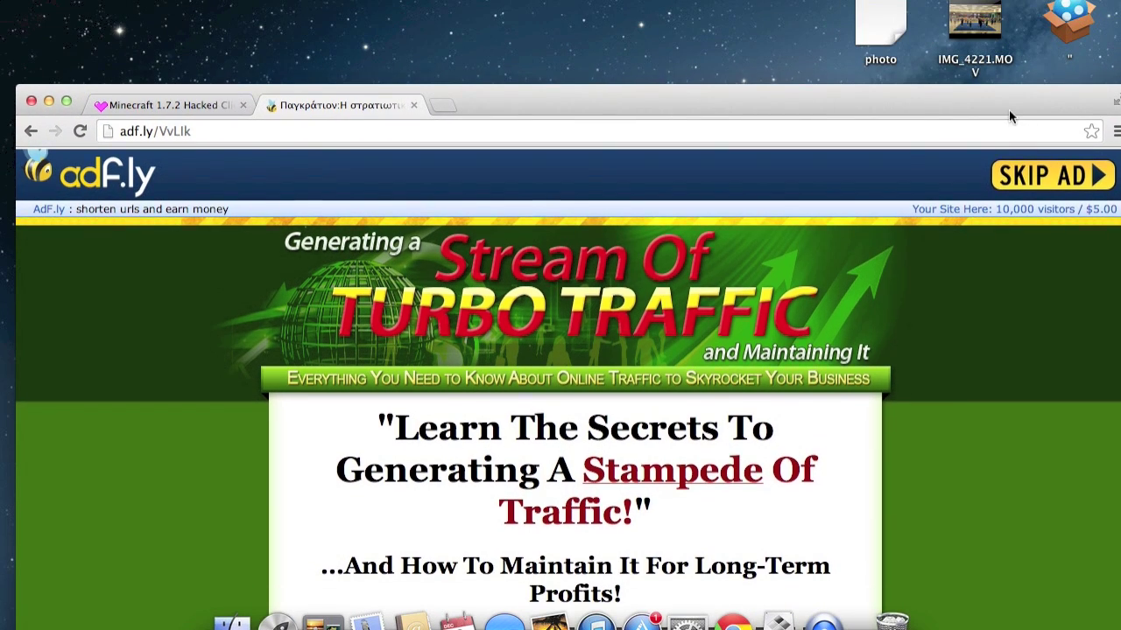
drag(1009, 109, 991, 497)
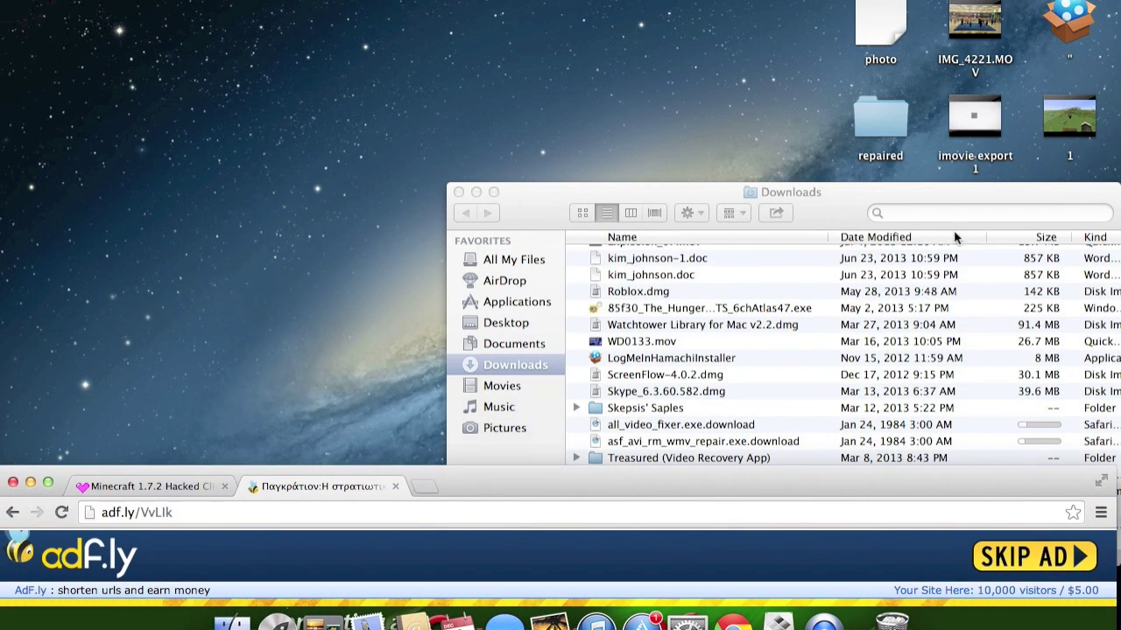
drag(862, 192, 689, 69)
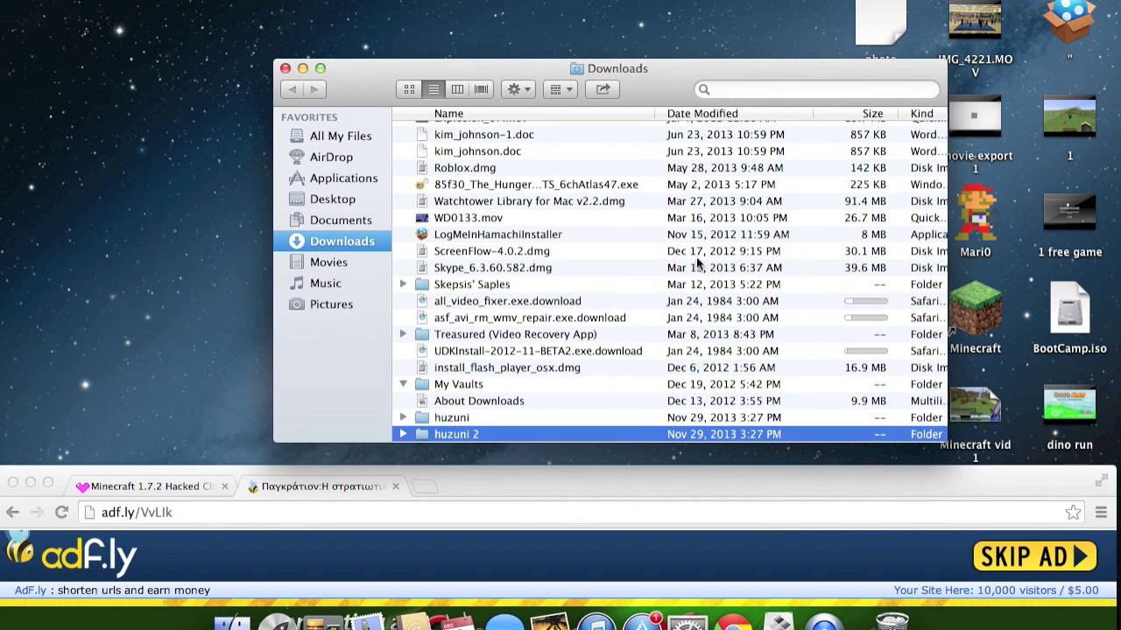
Move the extracted huzuni folder from Downloads to the desktop
click(505, 421)
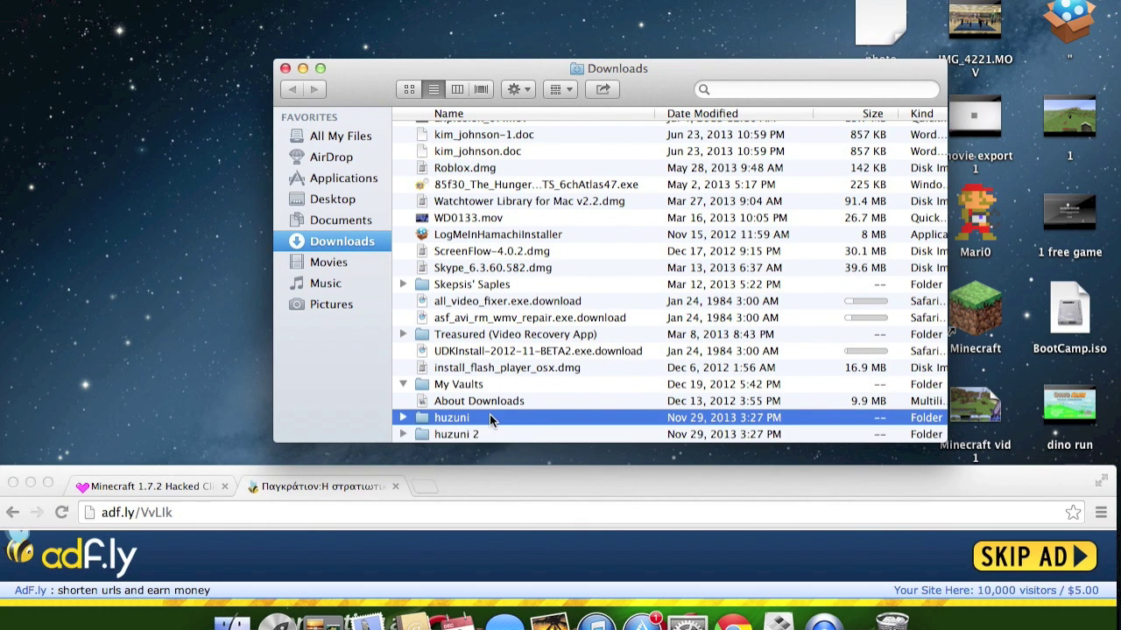
click(189, 232)
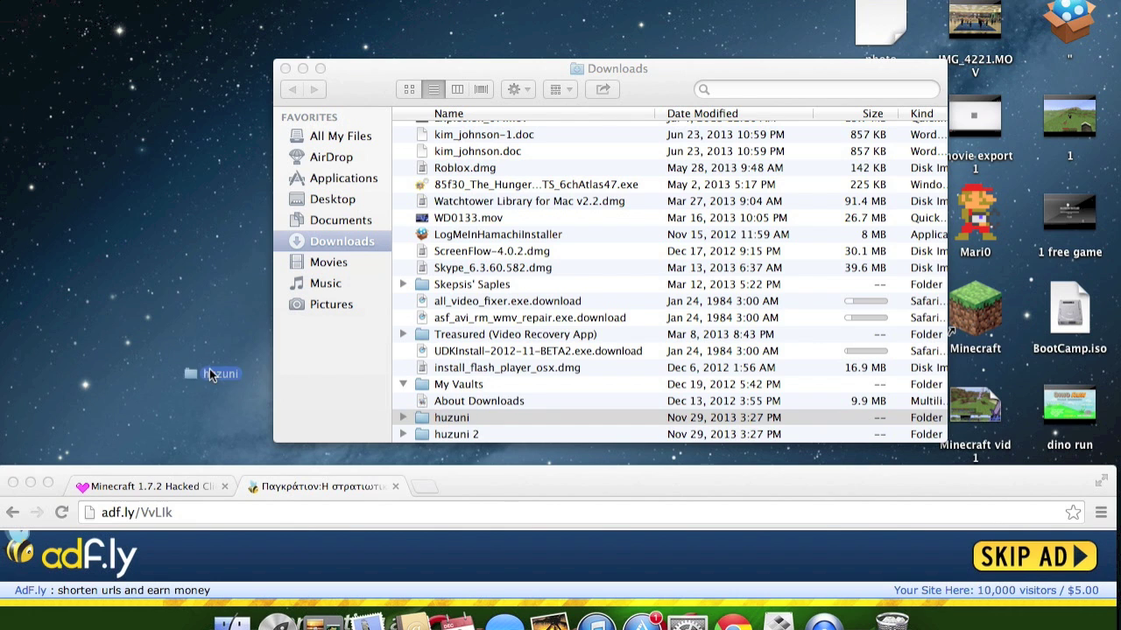
drag(209, 369, 210, 369)
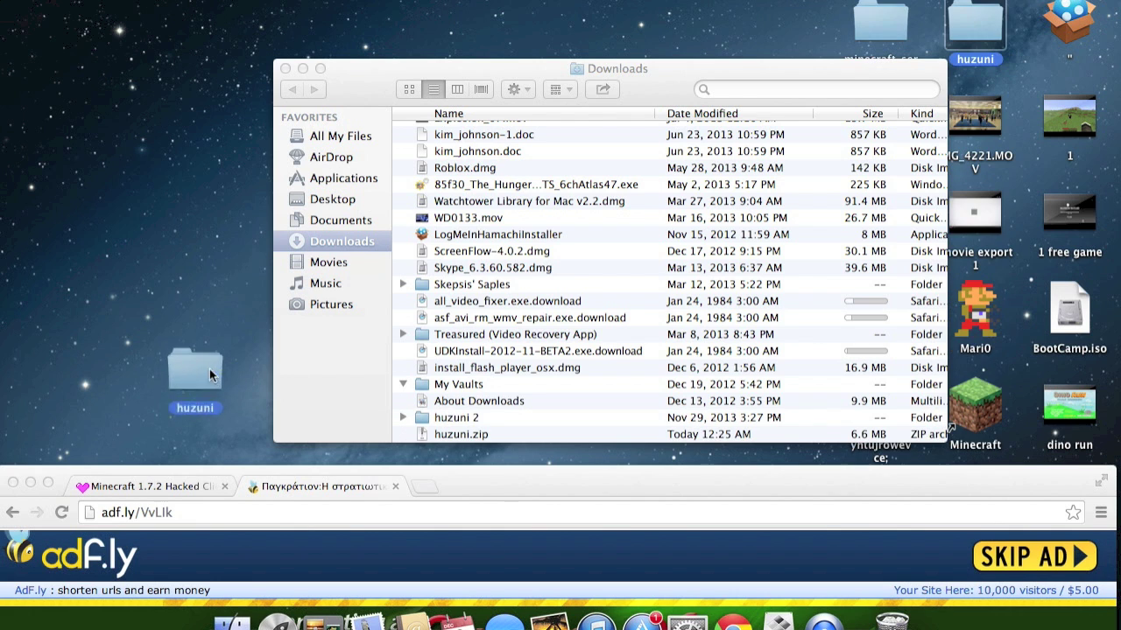
Close the Downloads window and the browser window
click(284, 69)
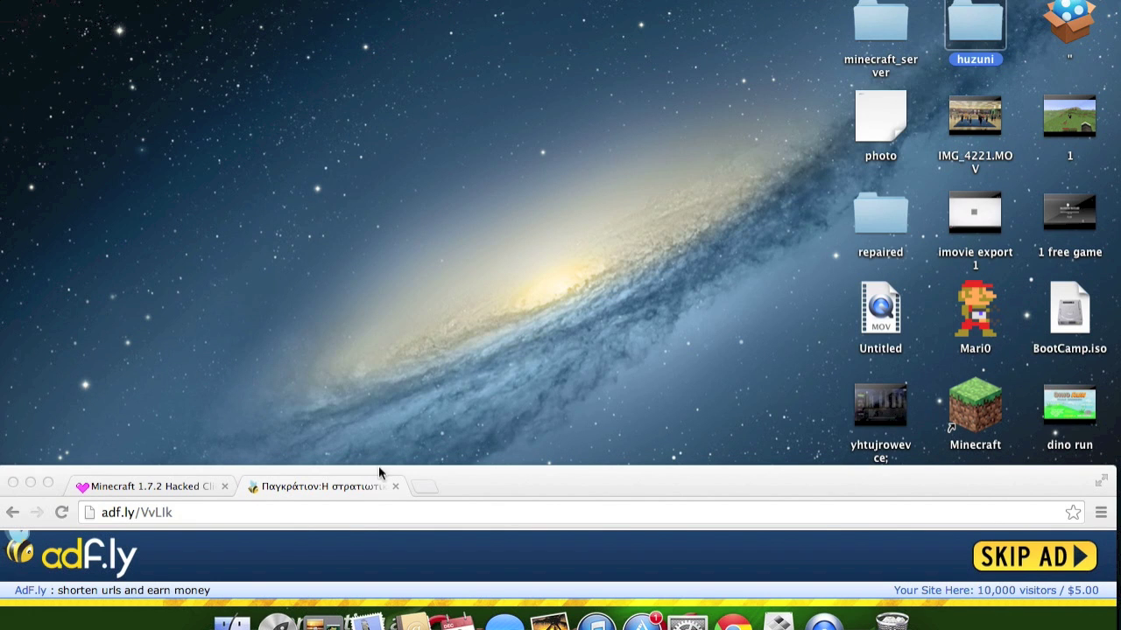
drag(454, 474, 600, 264)
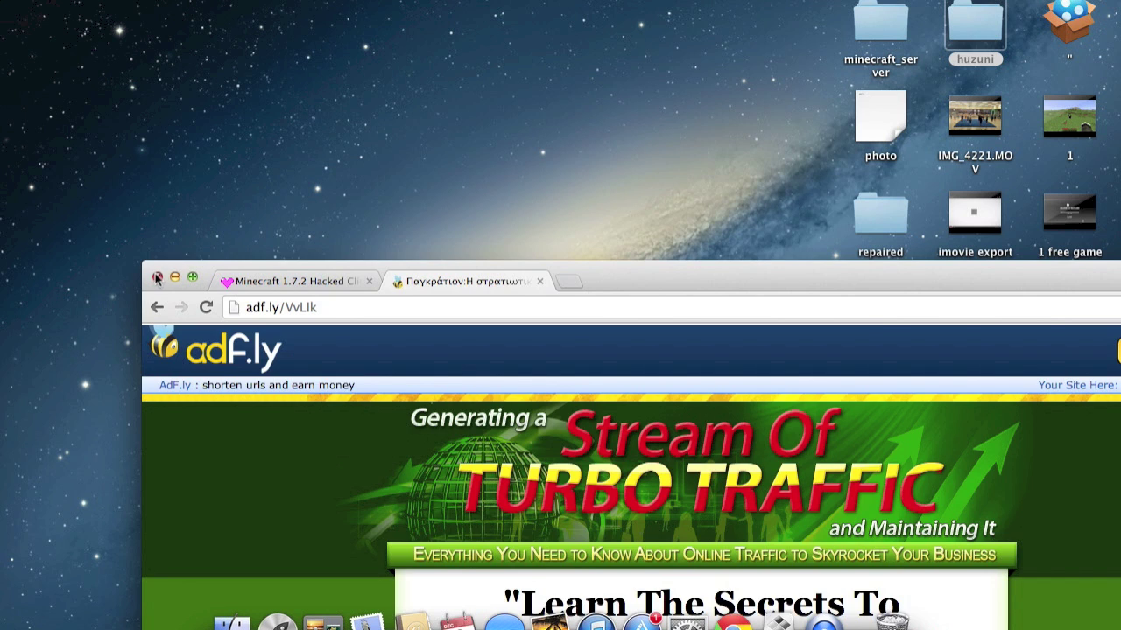
click(157, 273)
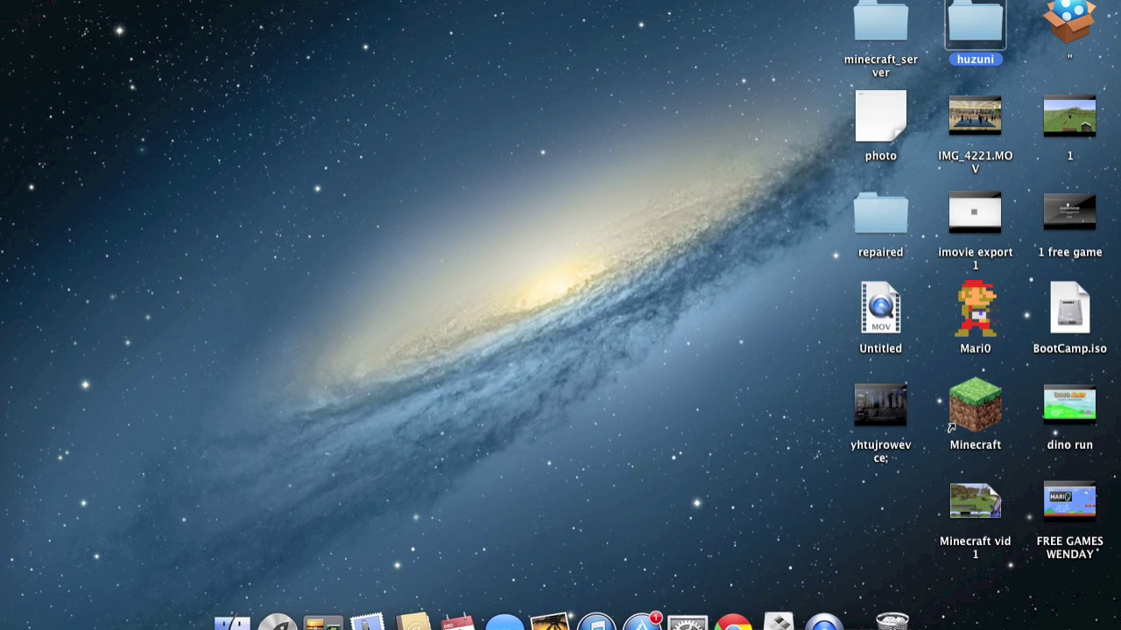
Open the hidden user Library in Finder and go to the minecraft folder inside Application Support
click(235, 0)
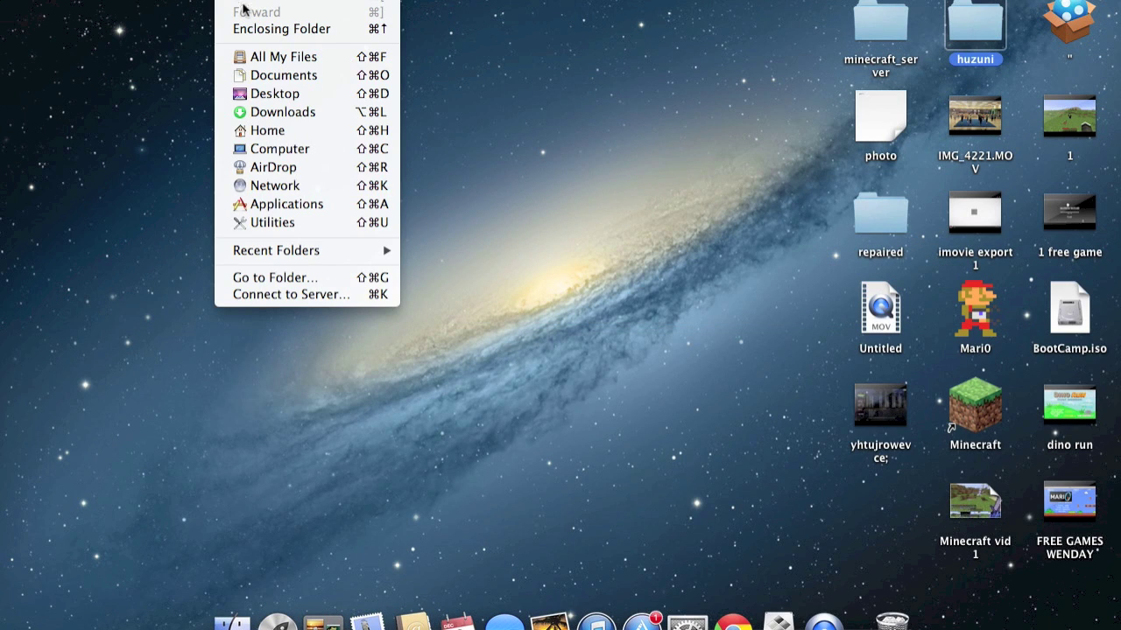
key(ctrl)
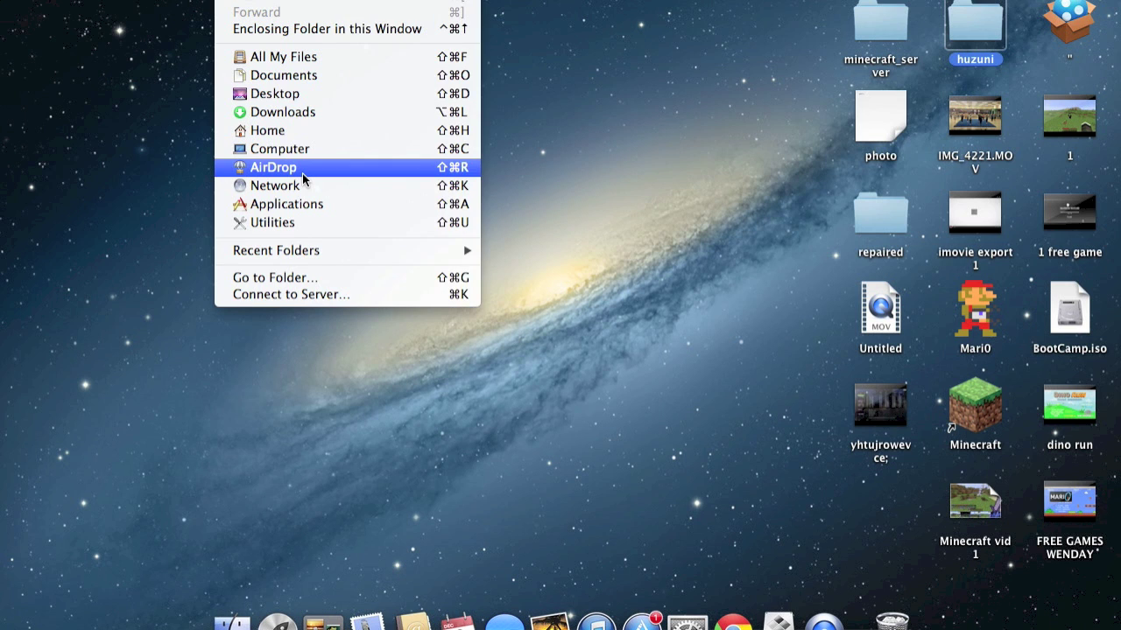
key(alt)
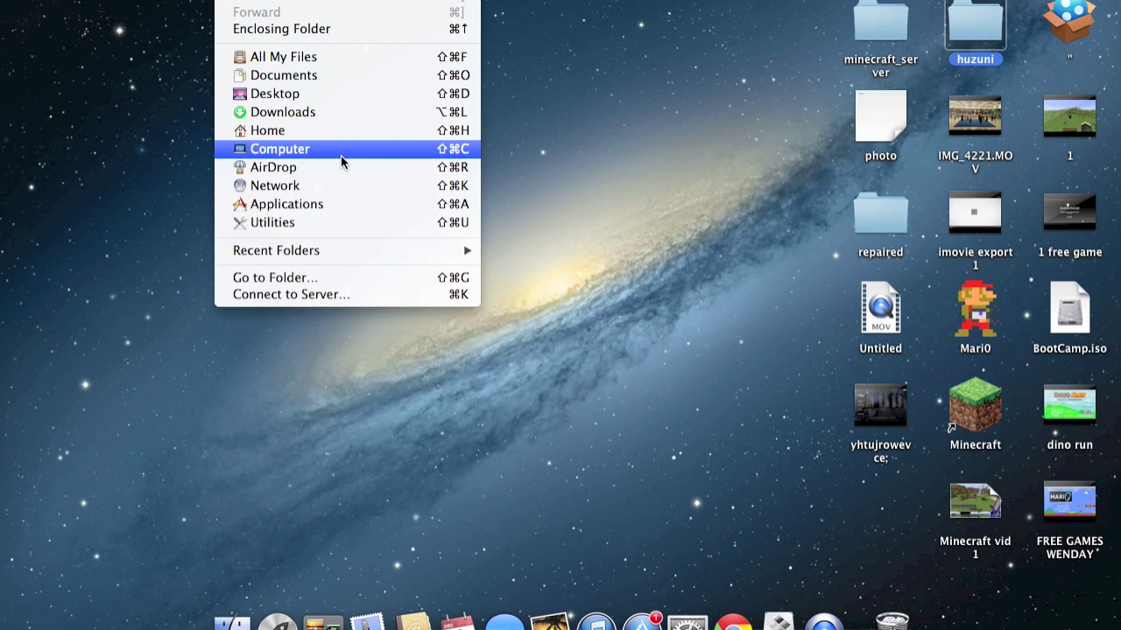
key(alt)
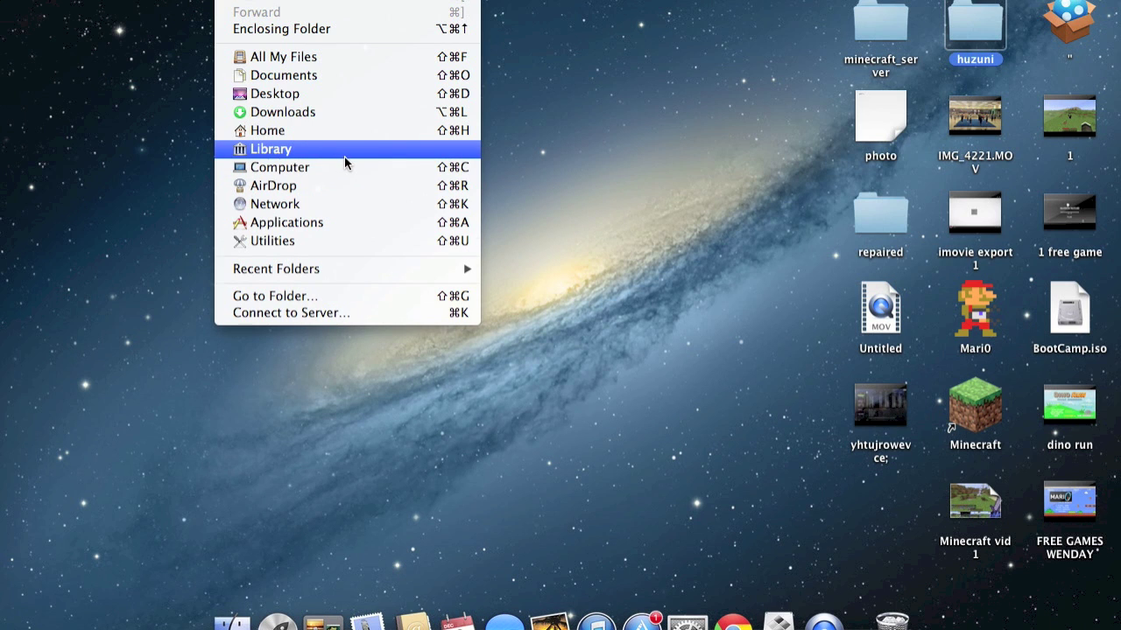
click(344, 157)
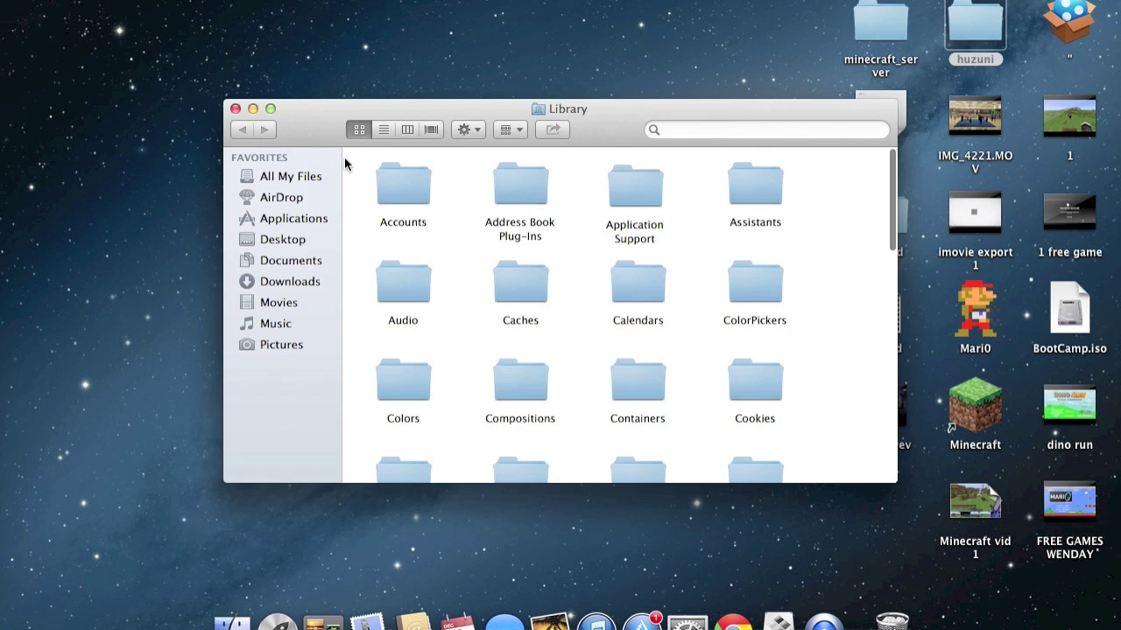
double_click(632, 189)
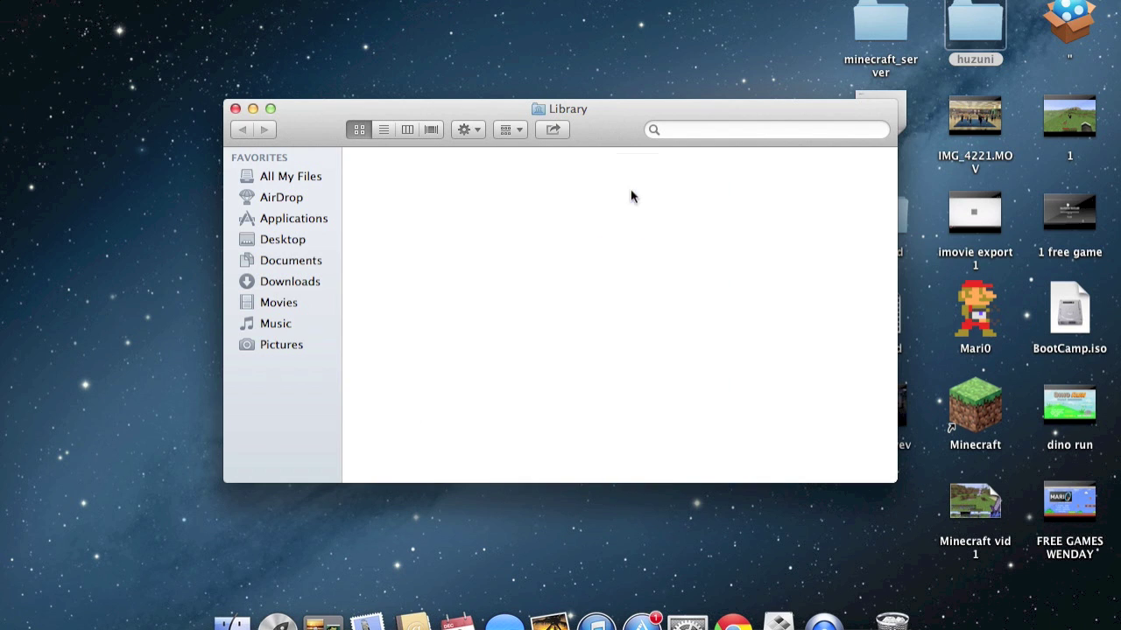
double_click(659, 328)
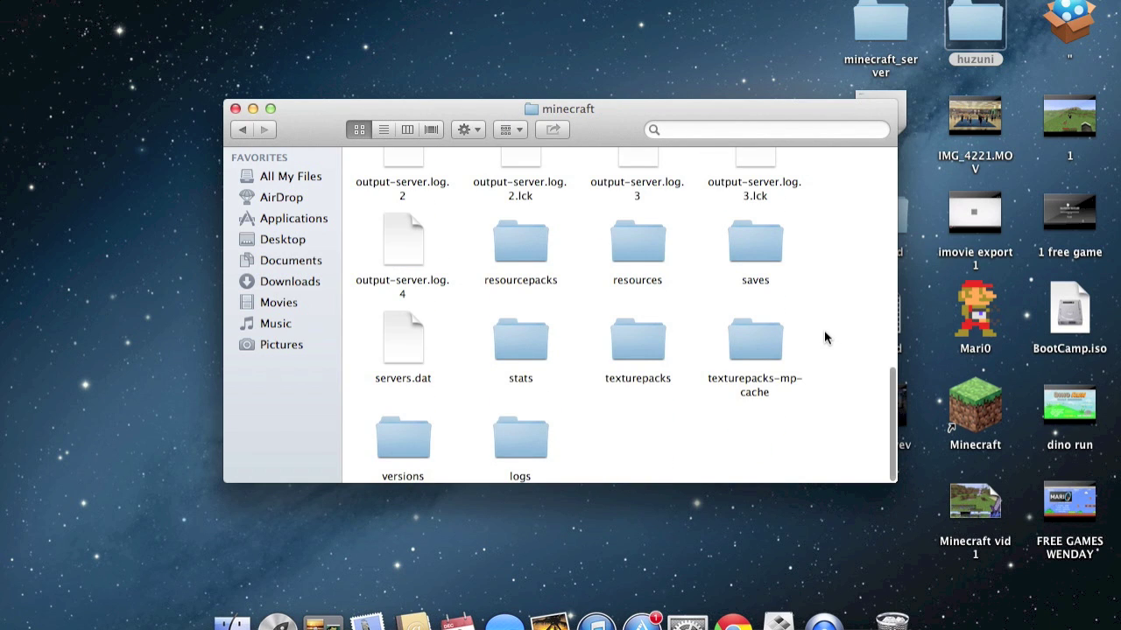
Look through the files and folders inside the minecraft folder, from bin and mods down to logs and resourcepacks
key(Up)
key(Up)
key(Up)
key(Up)
key(Up)
key(Up)
key(Up)
key(Up)
key(Up)
key(Up)
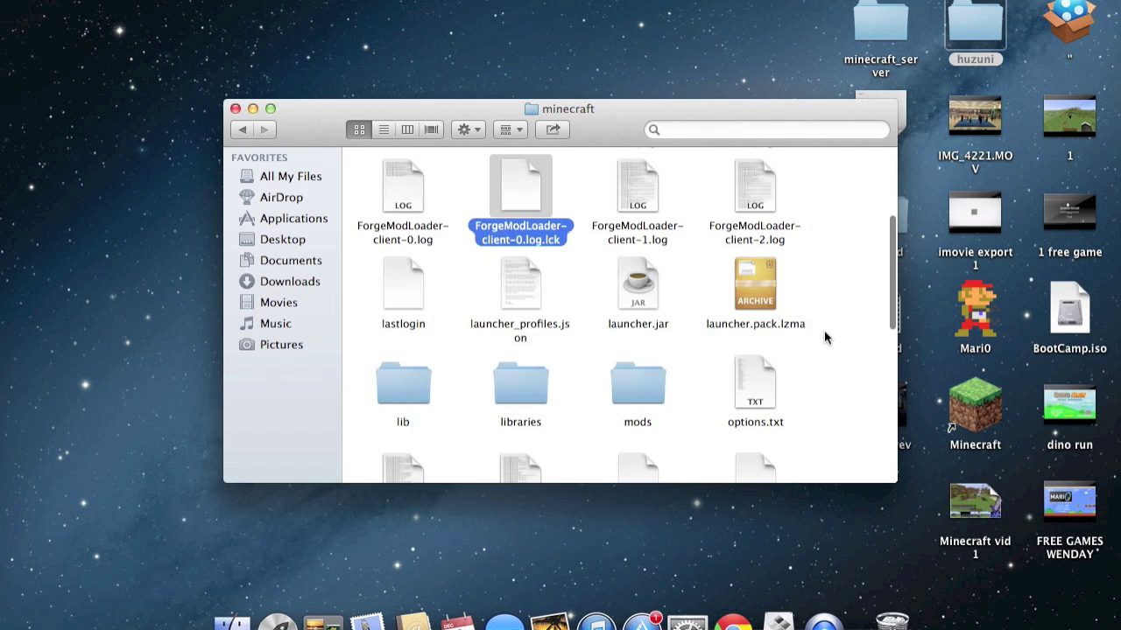
key(Left)
key(Right)
key(Right)
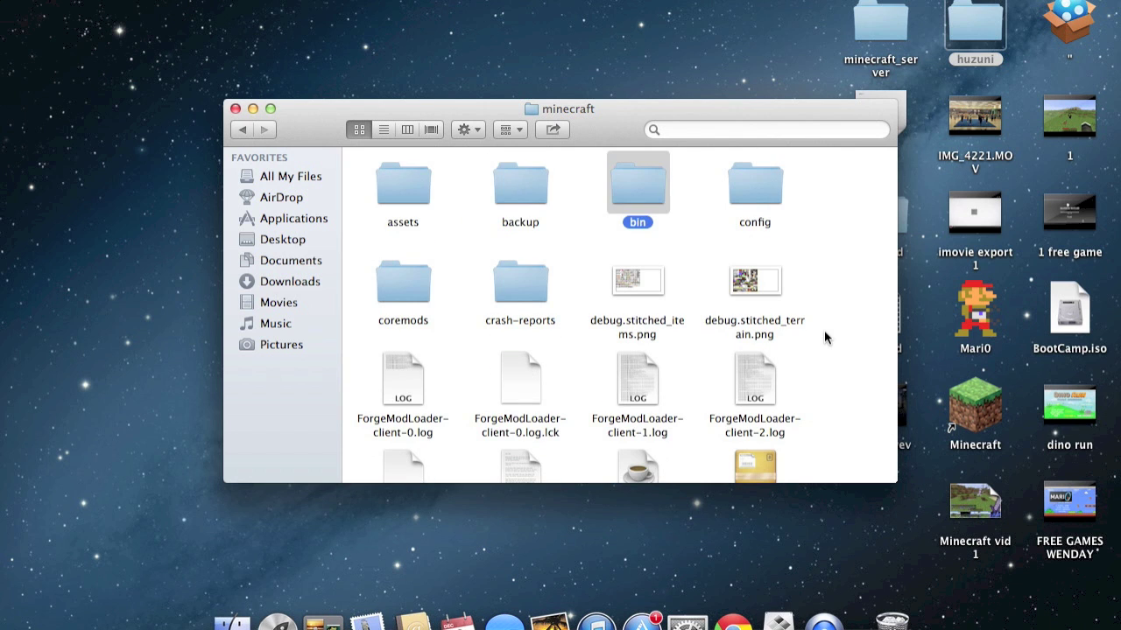
key(Down)
key(Down)
key(Down)
key(Down)
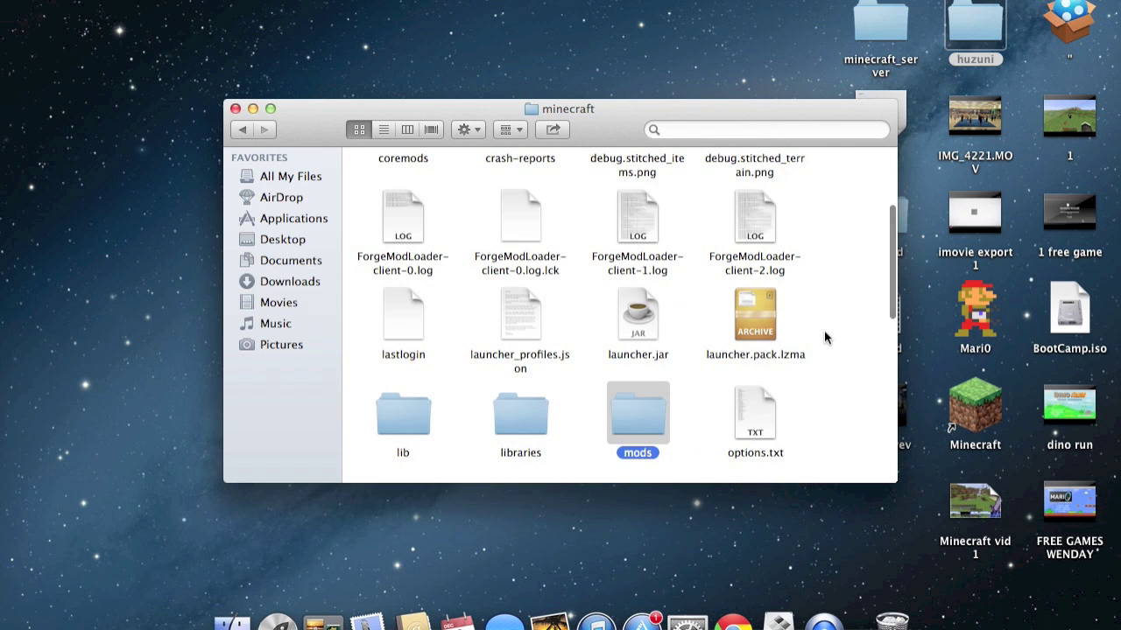
key(Up)
key(Left)
key(Right)
key(Down)
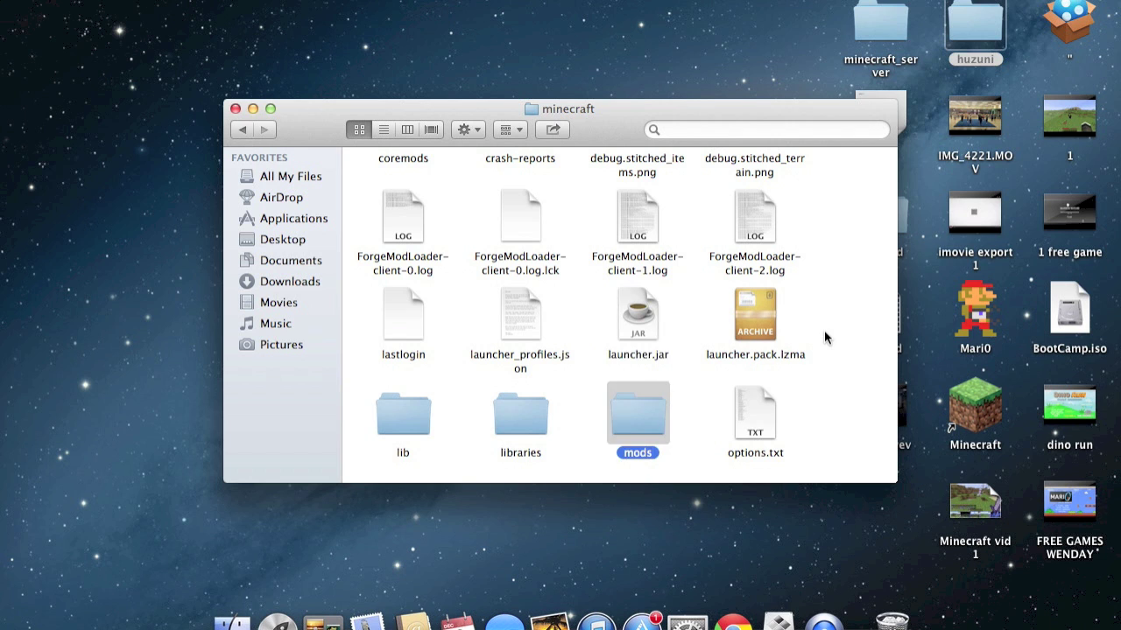
key(Up)
key(Down)
key(Down)
key(Down)
key(Down)
key(Down)
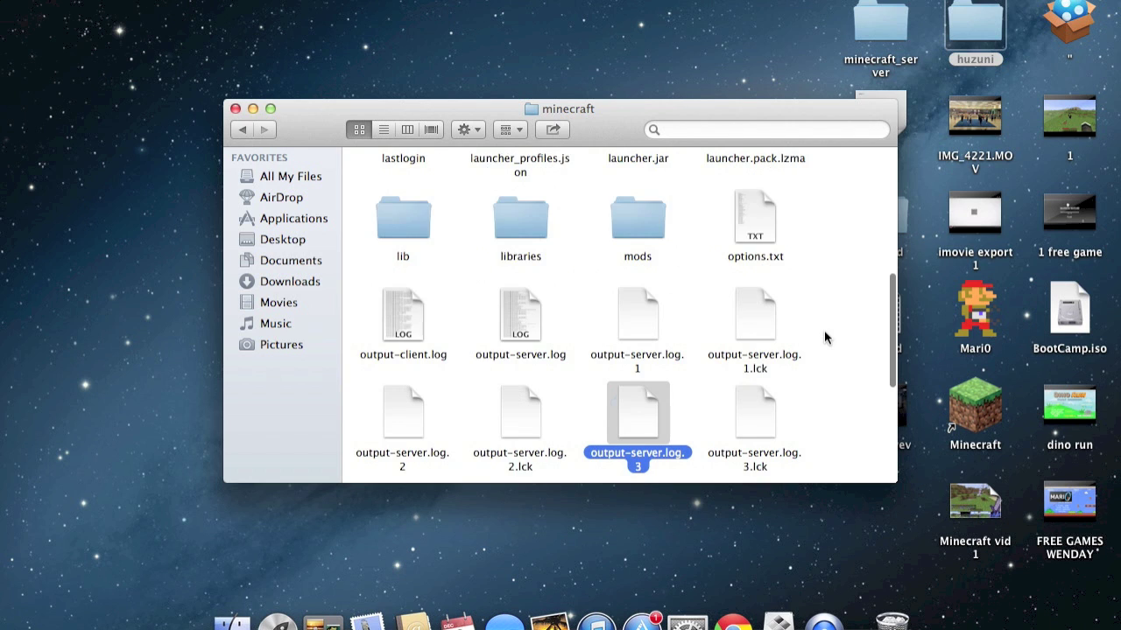
key(Down)
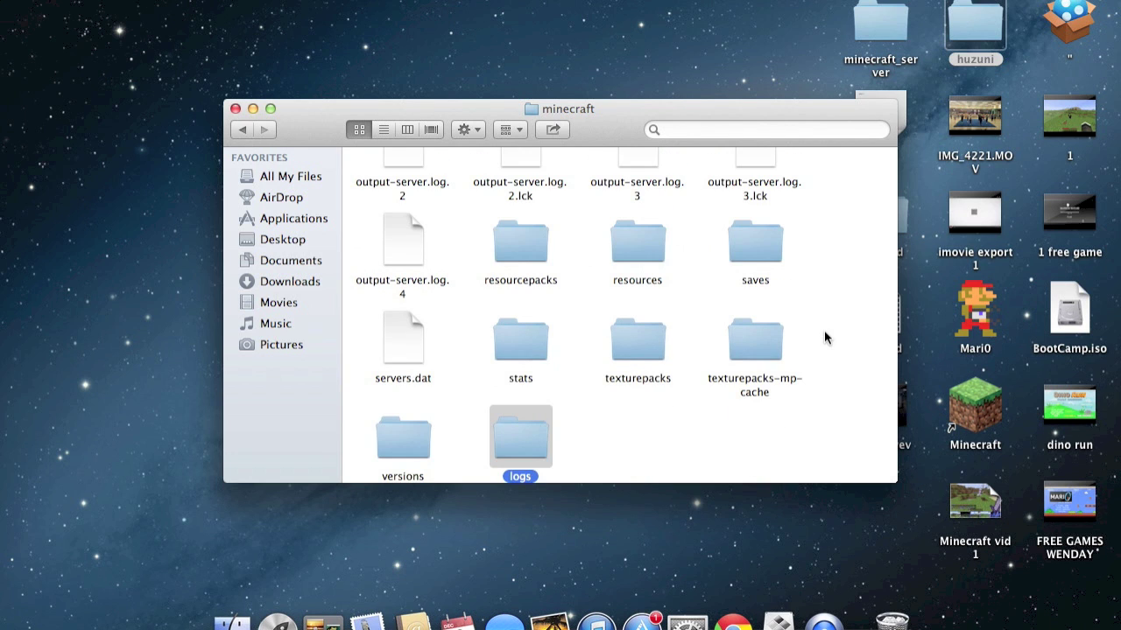
key(Up)
key(Down)
key(Left)
key(Up)
key(Up)
key(Right)
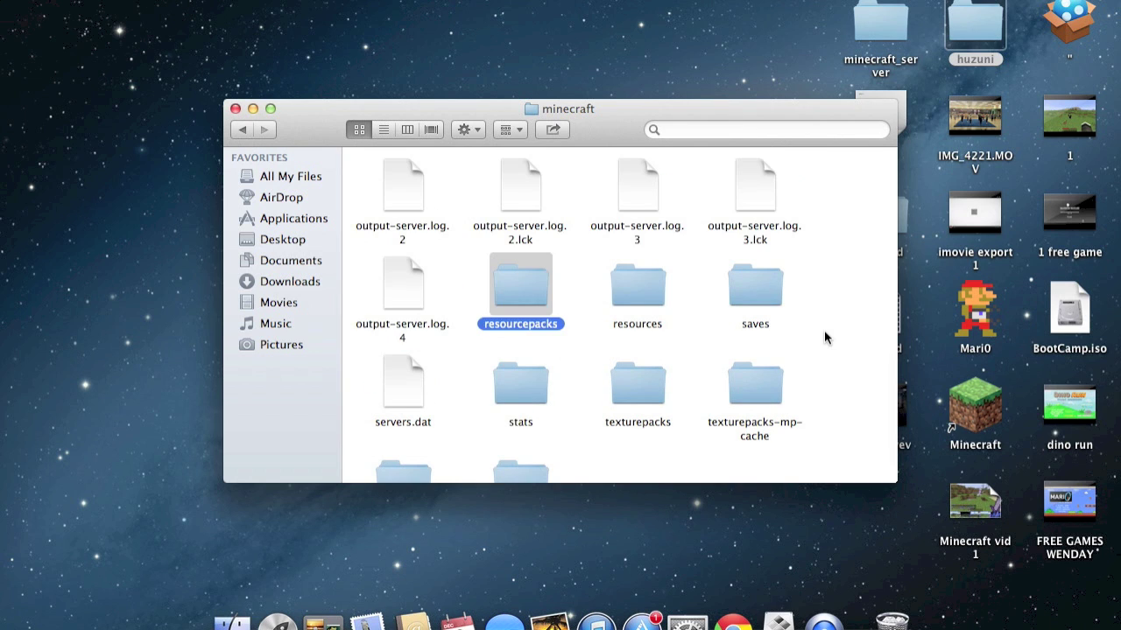
Select the versions folder inside the minecraft folder
key(Down)
key(Down)
key(Left)
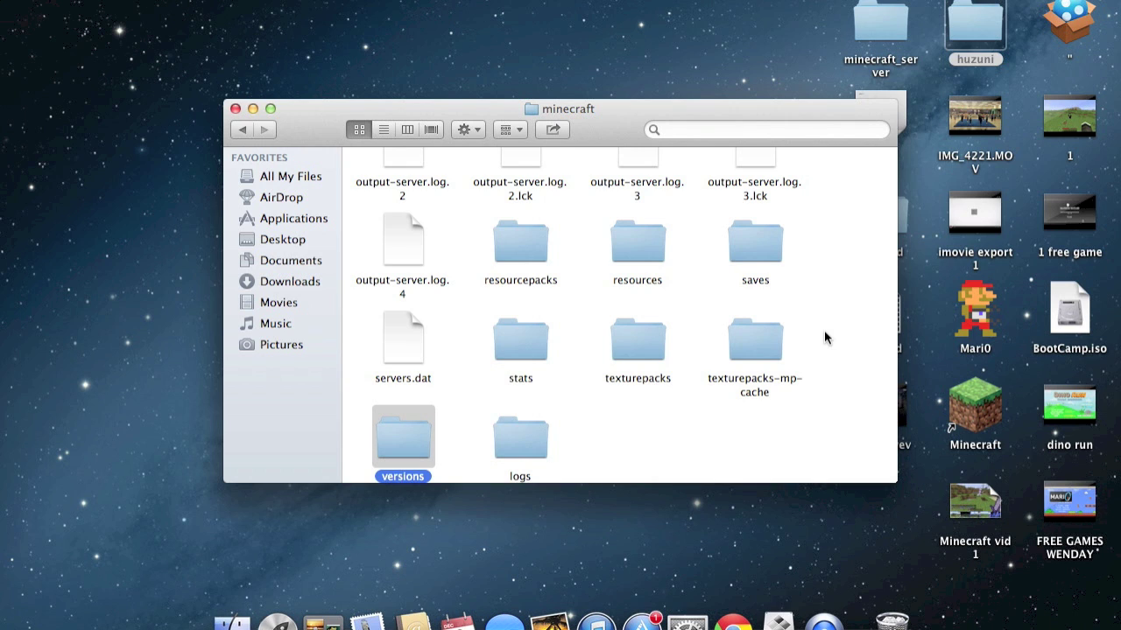
Open the versions folder and move the huzuni folder from the desktop into it
key(Return)
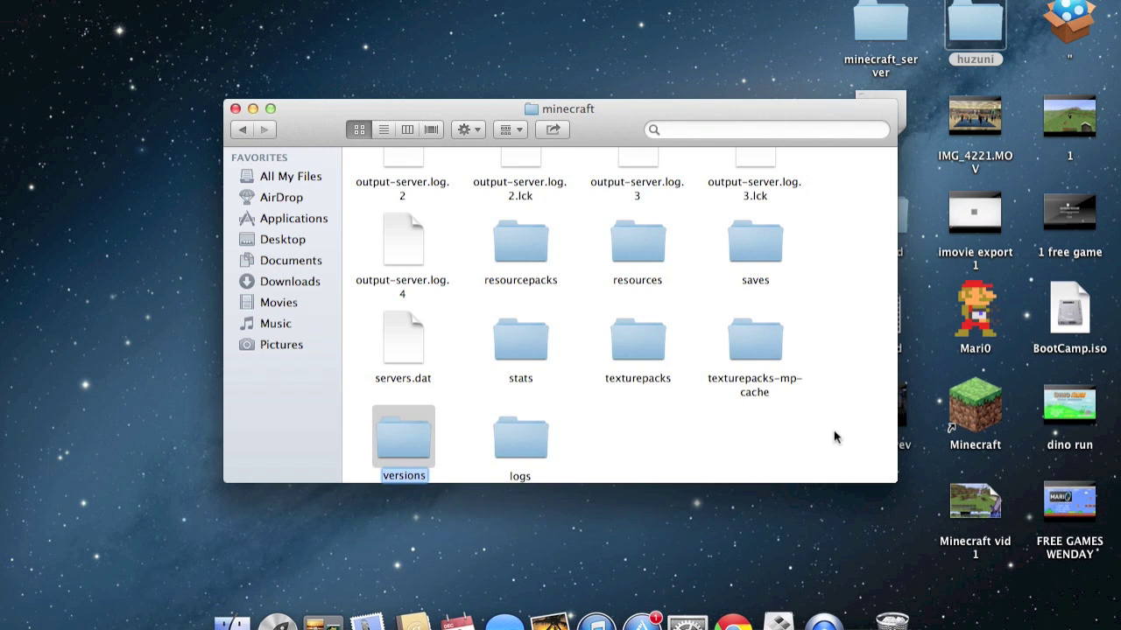
key(Return)
double_click(419, 445)
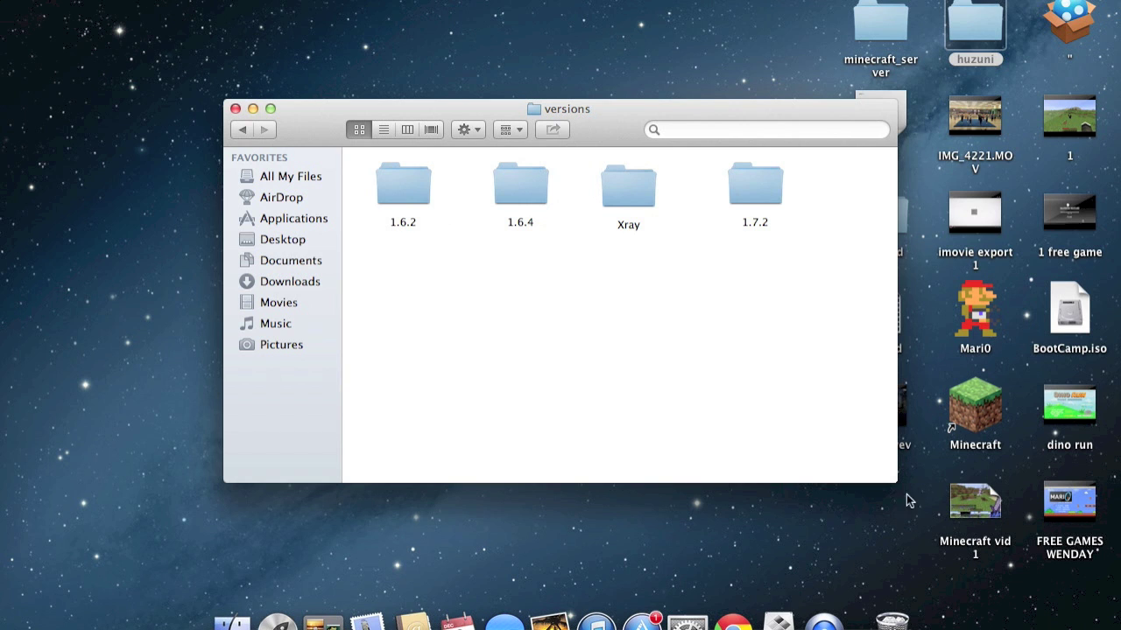
drag(814, 112, 754, 102)
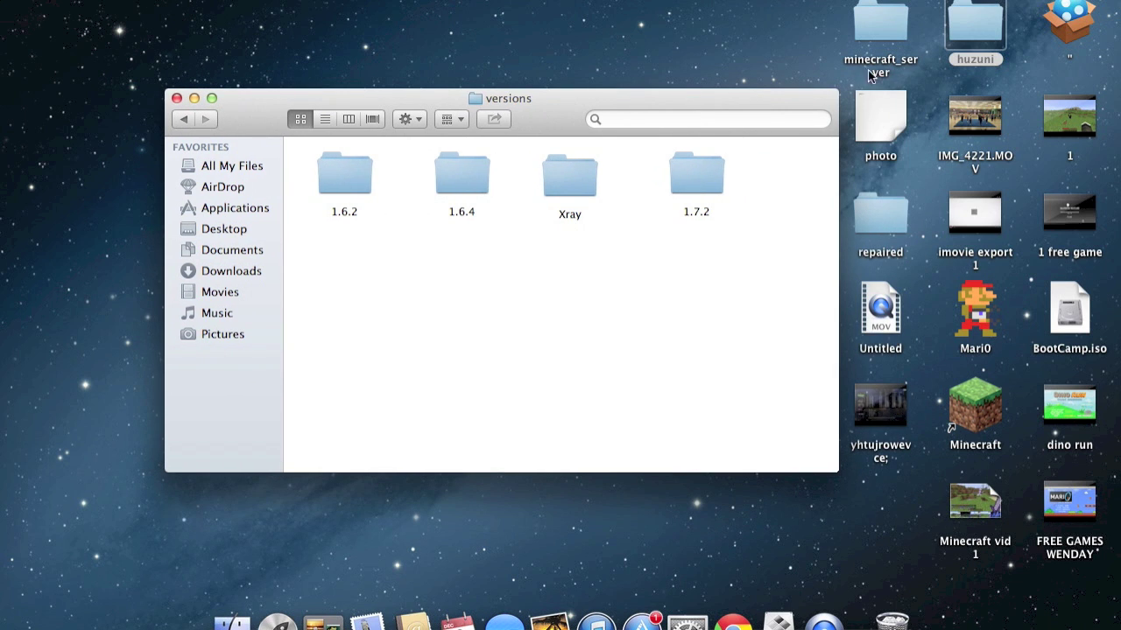
drag(967, 35, 696, 274)
Check the files inside the moved huzuni folder and return to the versions folder
double_click(696, 274)
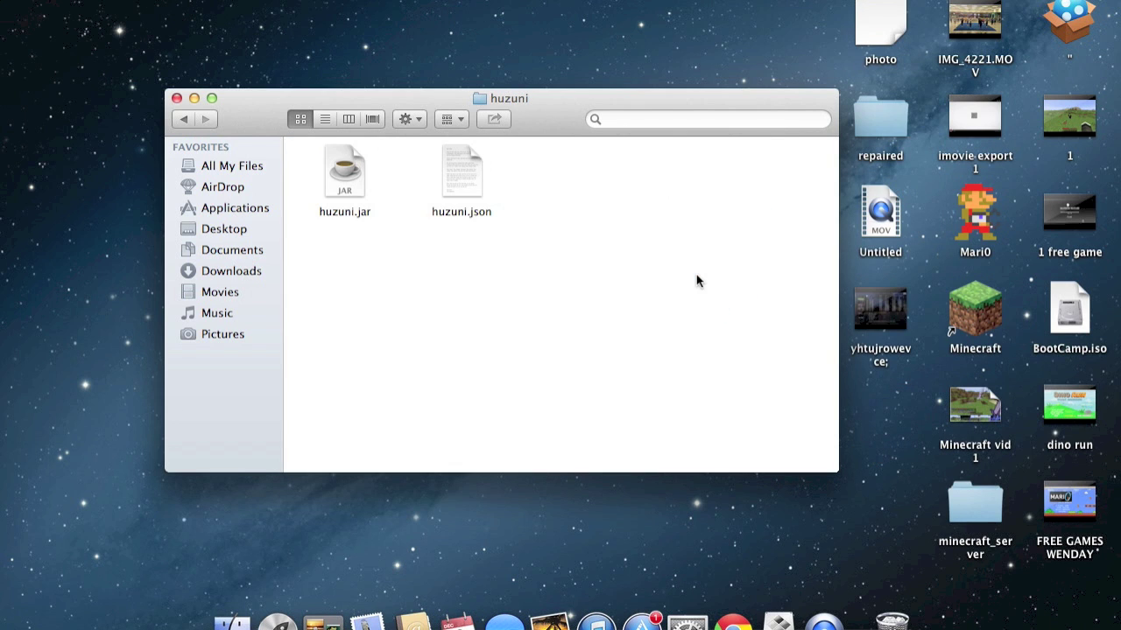
drag(536, 106, 690, 83)
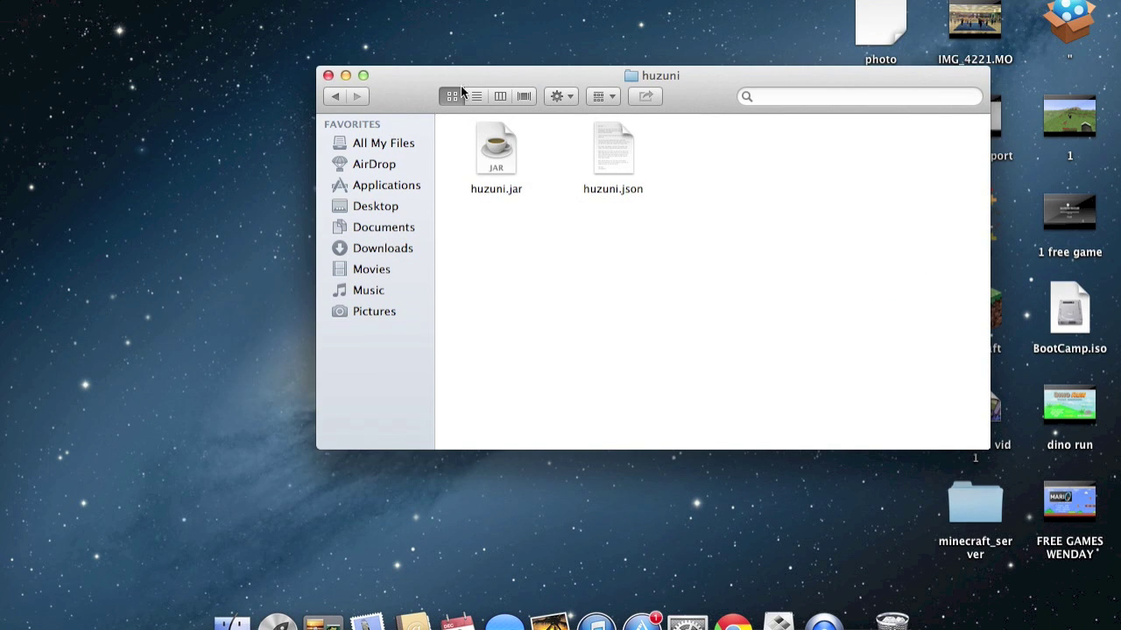
click(335, 97)
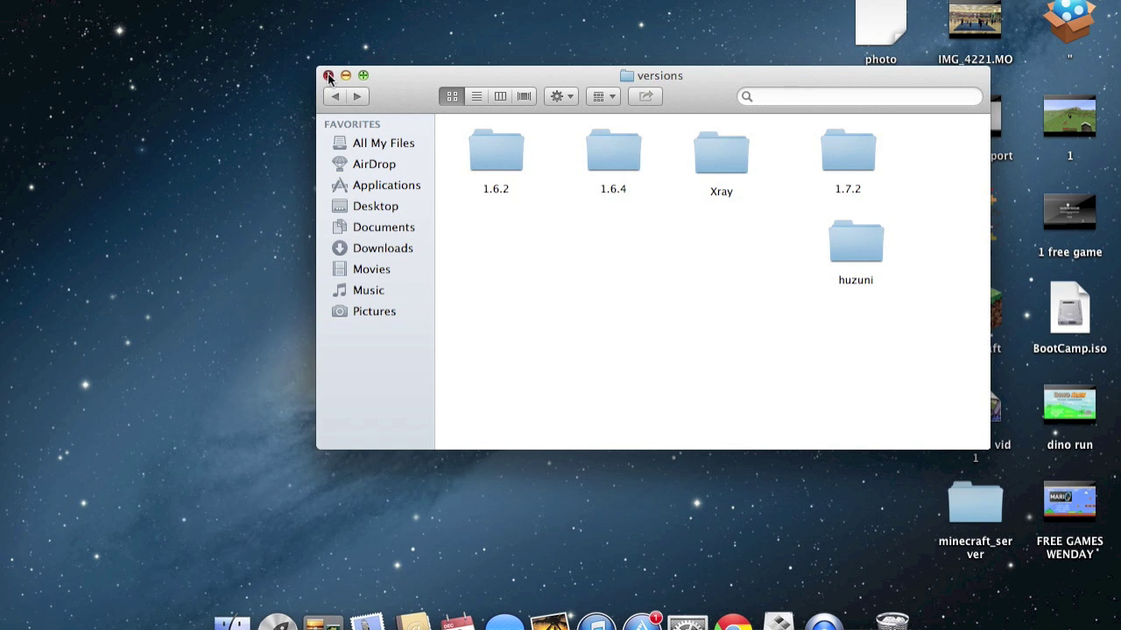
Close the versions window and launch Minecraft from the desktop
click(329, 76)
click(981, 315)
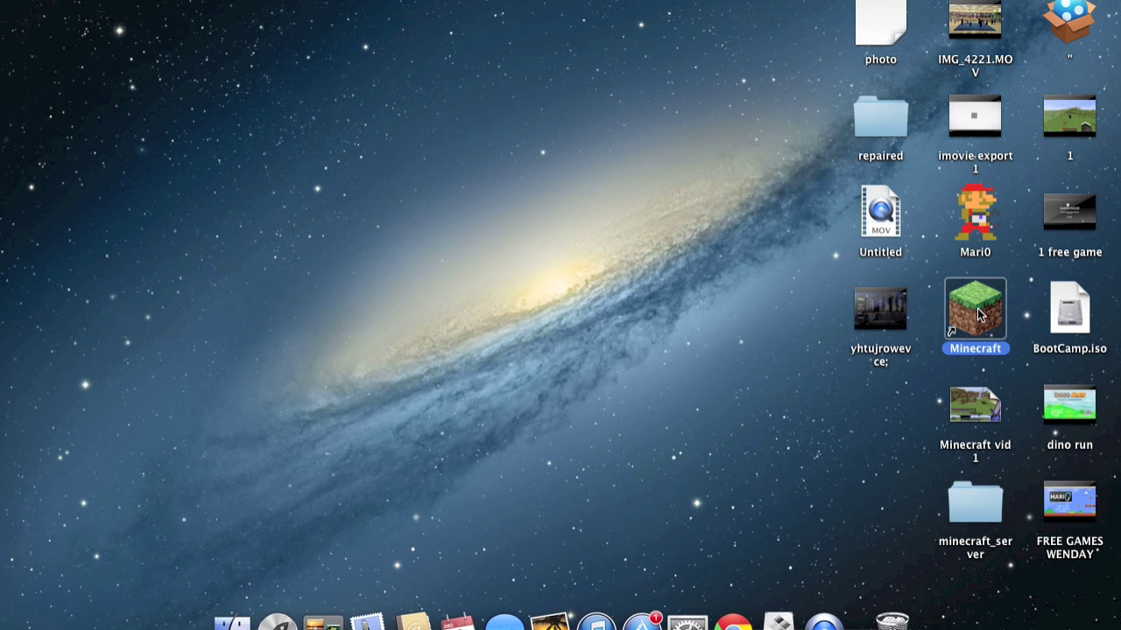
double_click(980, 315)
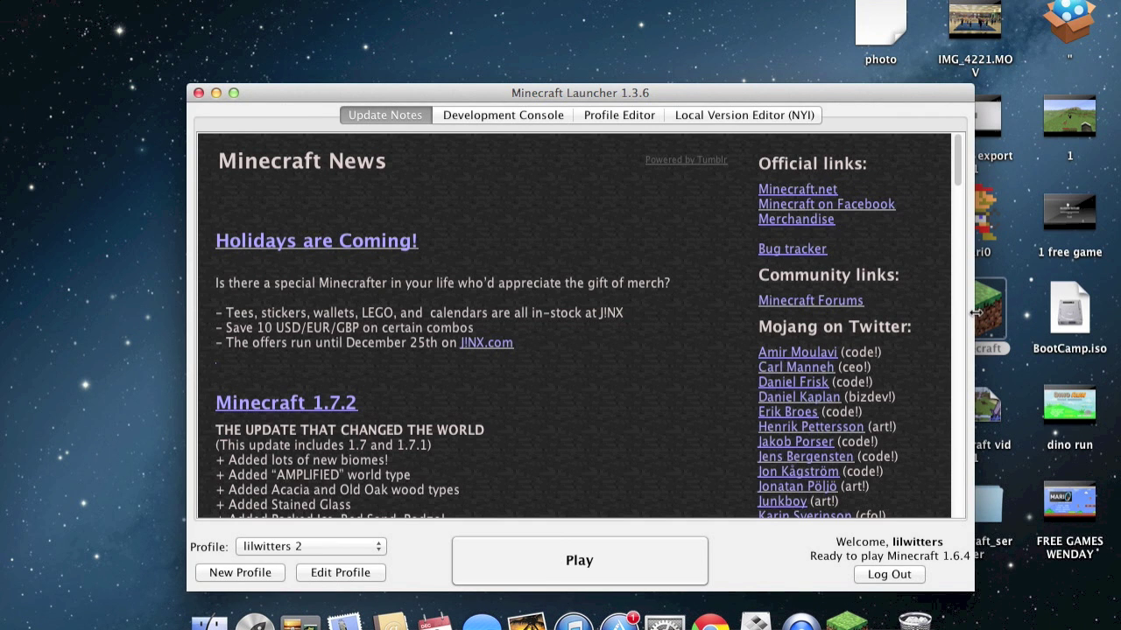
Set the current launcher profile to use version release huzuni, save it and start the game
click(353, 577)
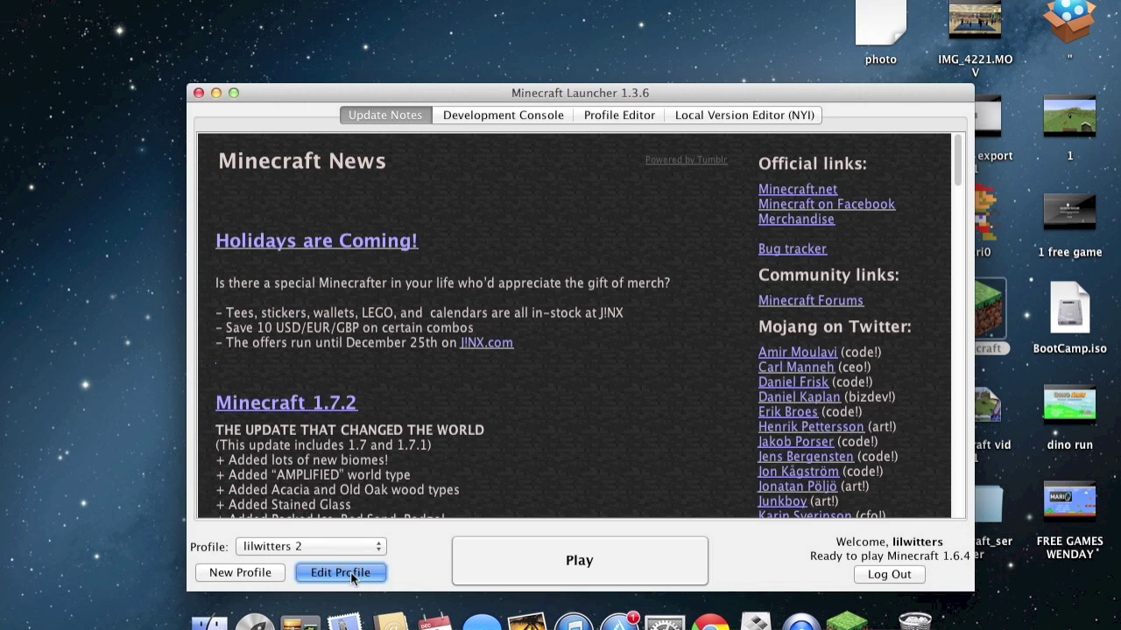
click(453, 414)
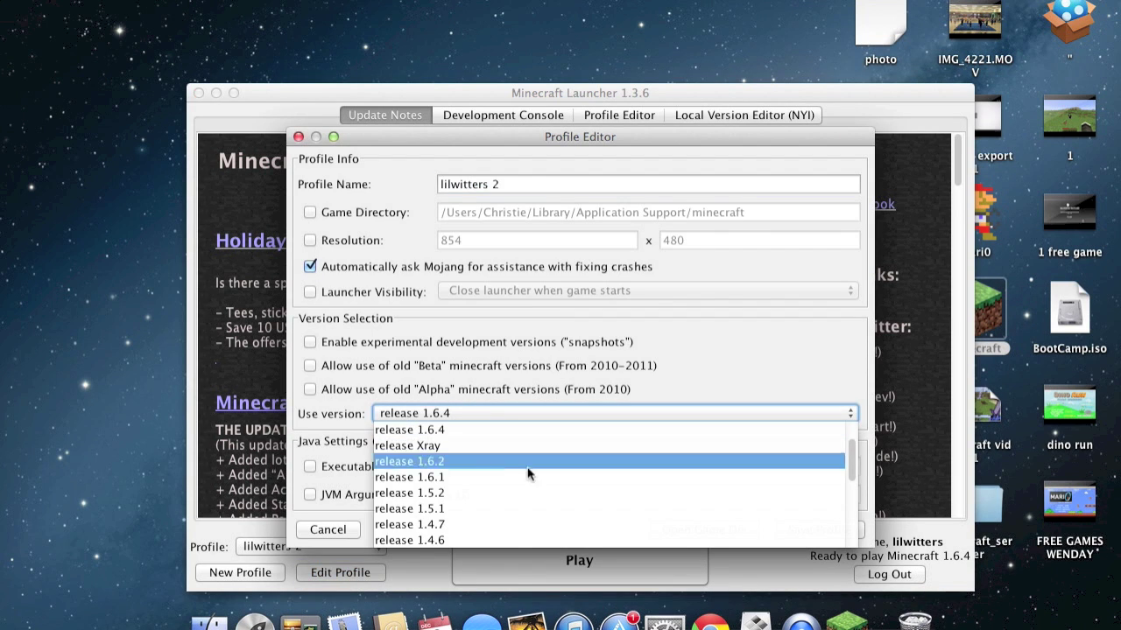
scroll(852, 473, up, 1)
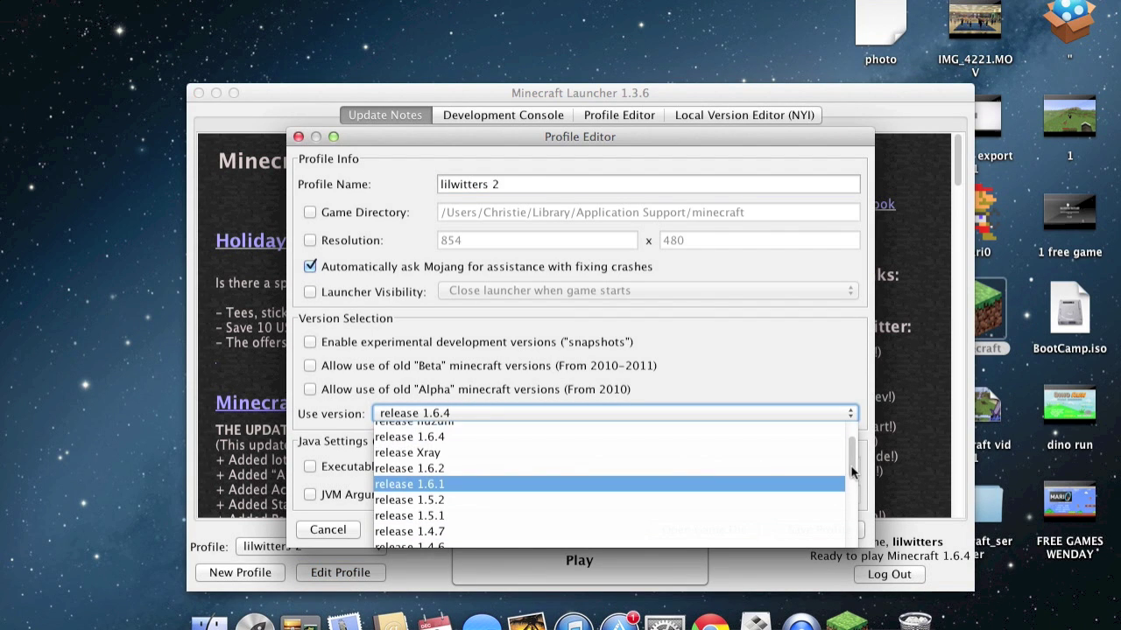
scroll(852, 473, up, 2)
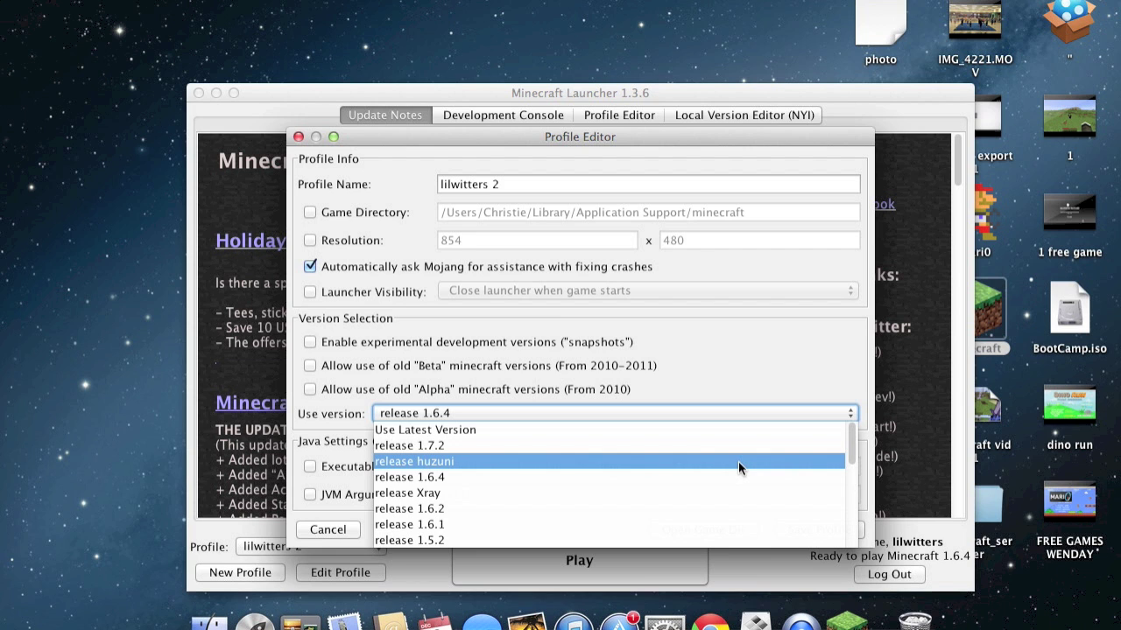
click(738, 461)
click(807, 534)
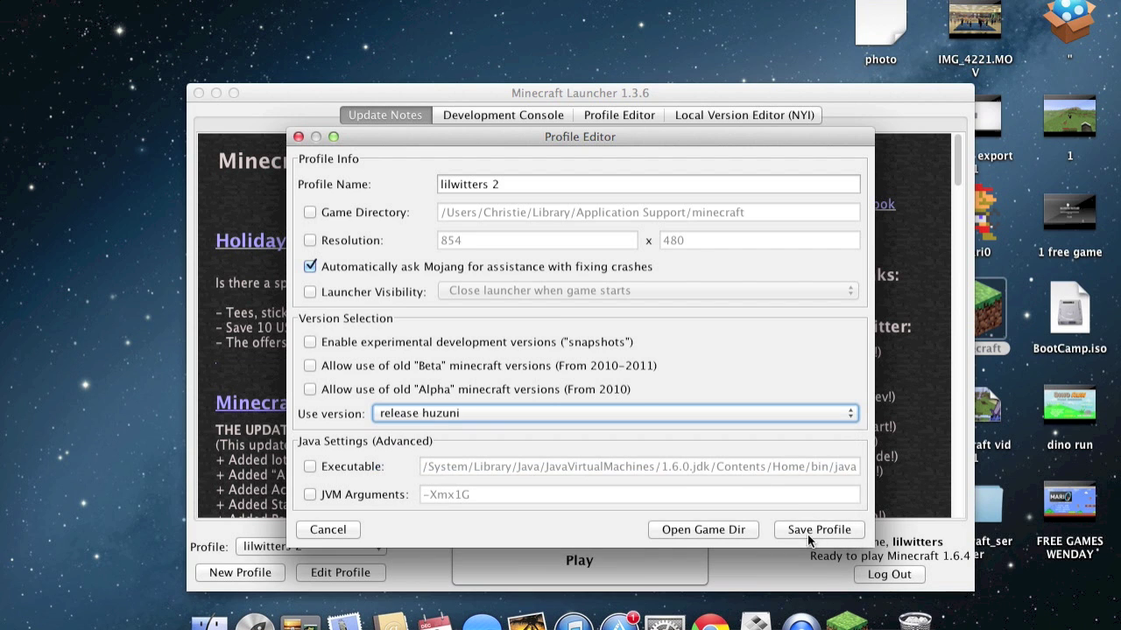
click(625, 553)
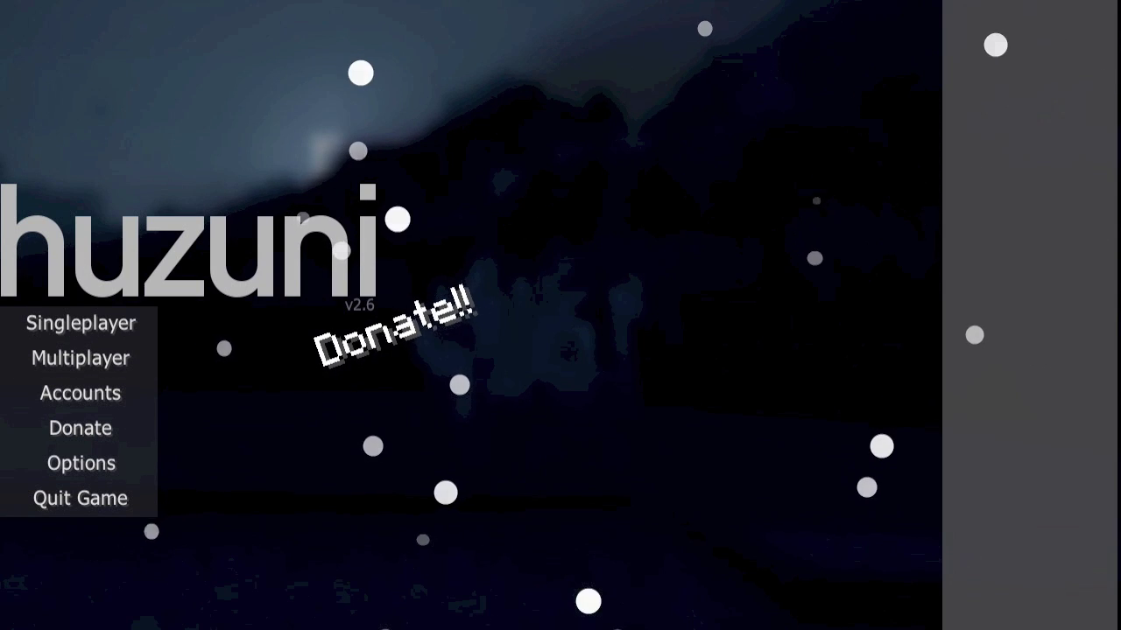
click(122, 334)
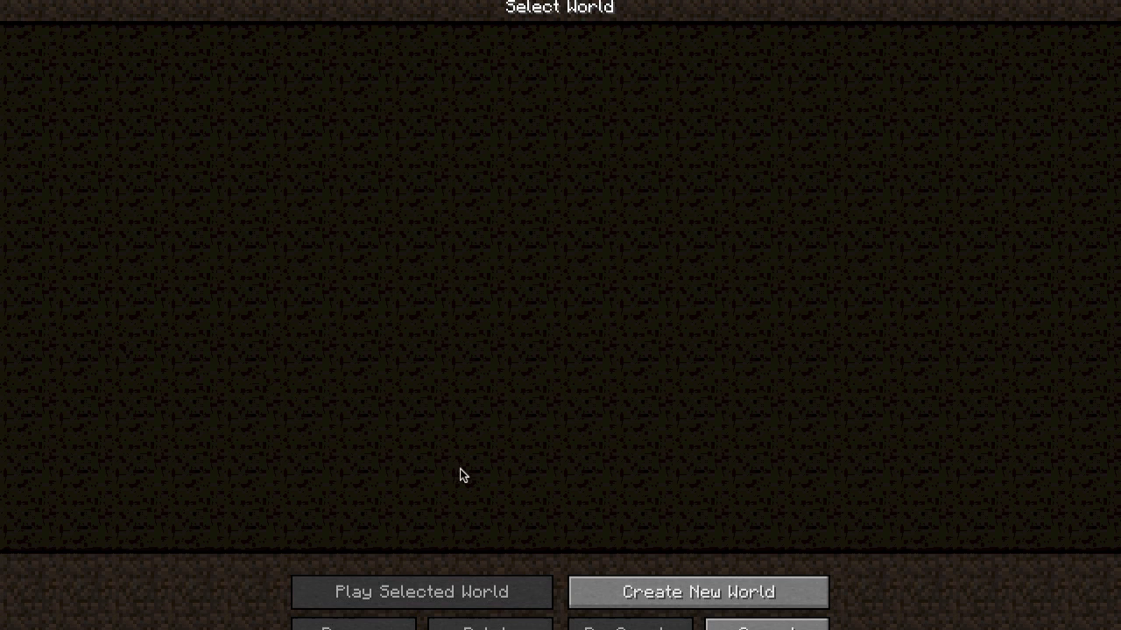
click(660, 595)
click(652, 618)
click(767, 624)
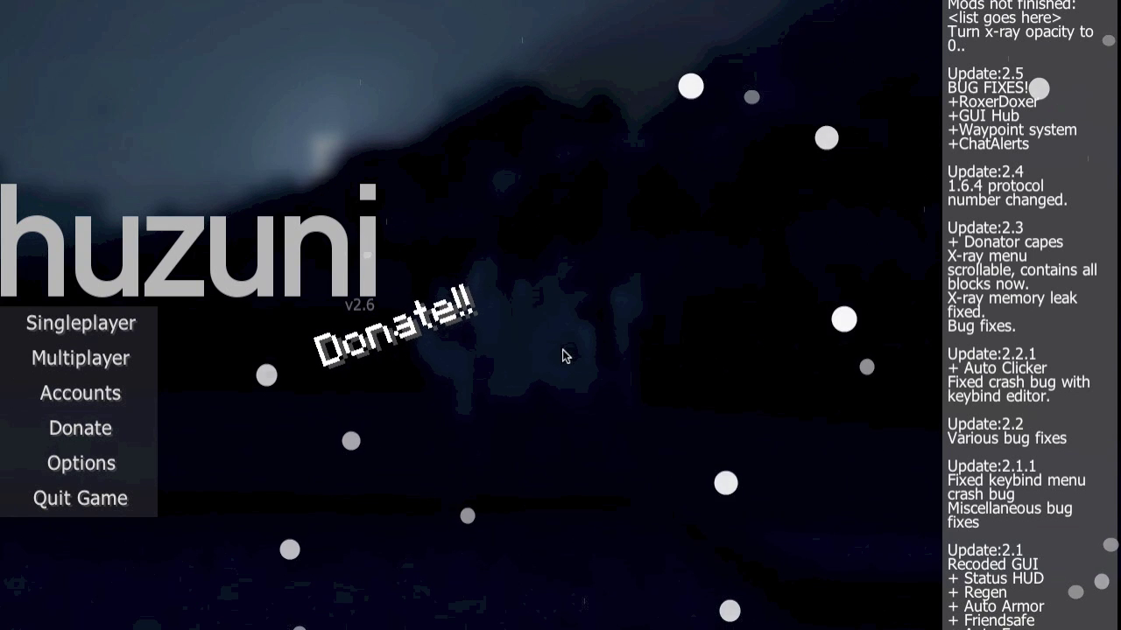